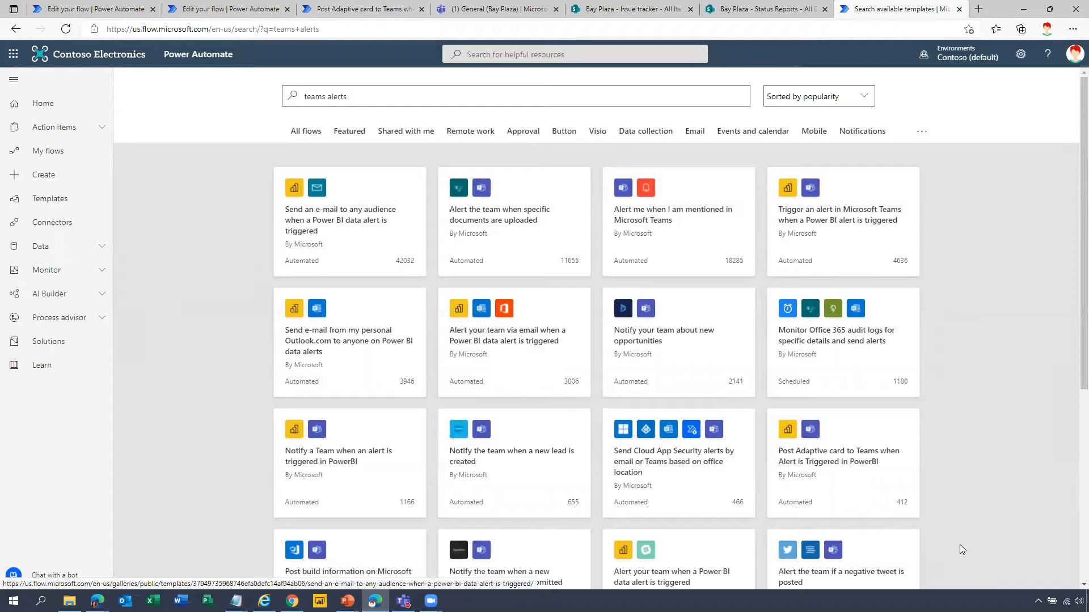
Step: Look through the teams alerts templates, and review the Bay Plaza channel posts, issue tracker and Status Reports library
scroll(959, 547, down, 2)
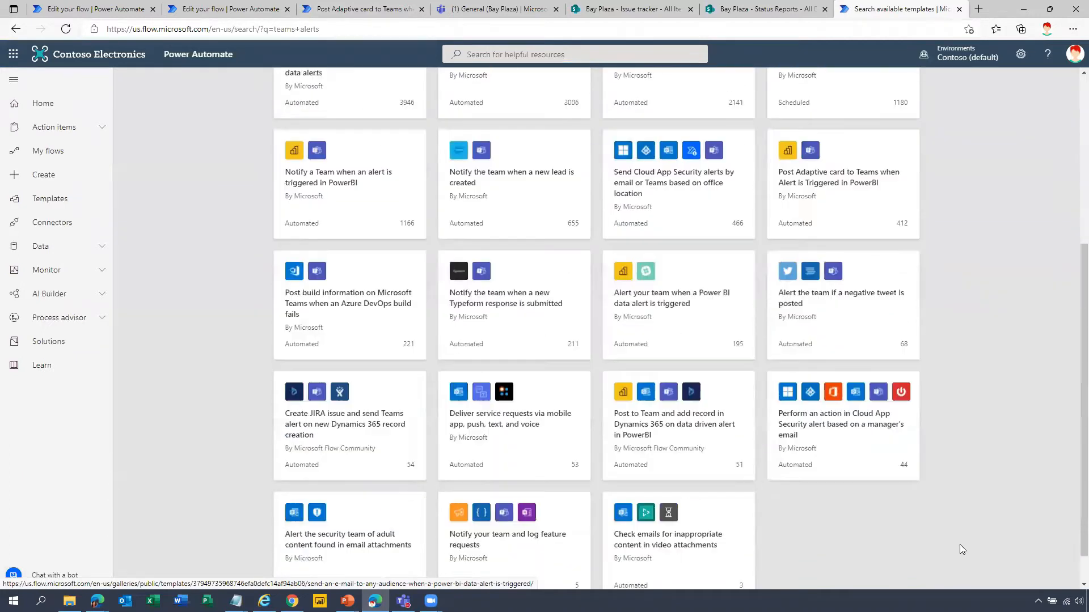
scroll(960, 549, up, 5)
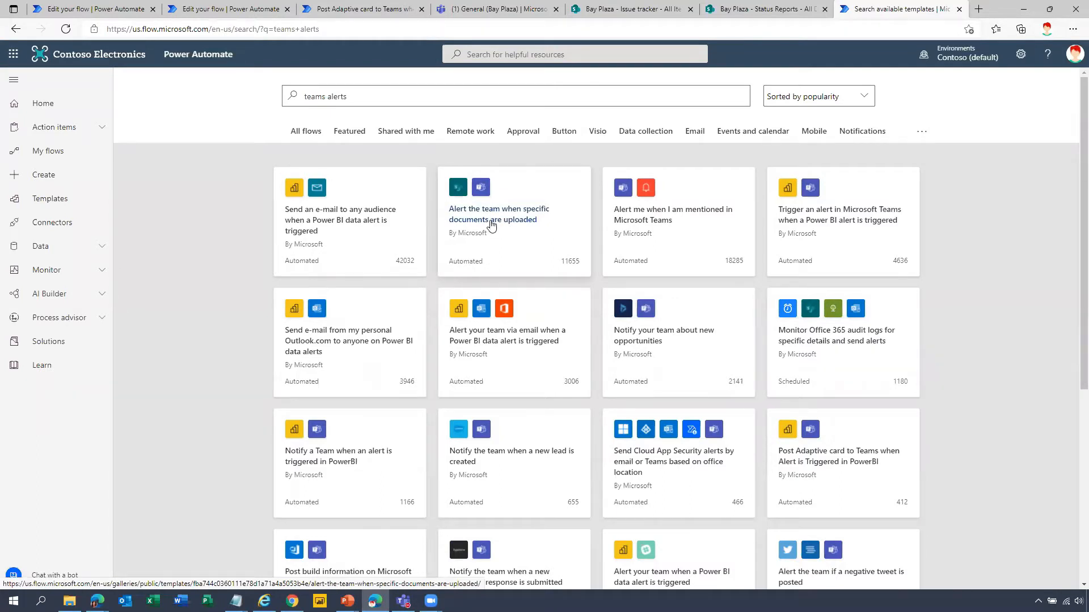
click(441, 16)
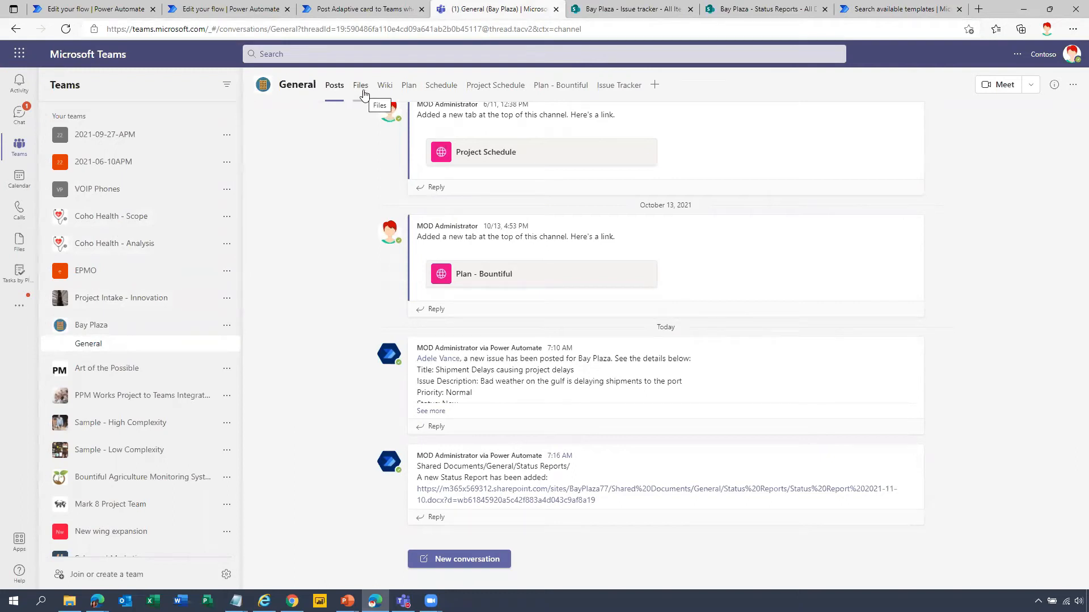
key(ctrl+Tab)
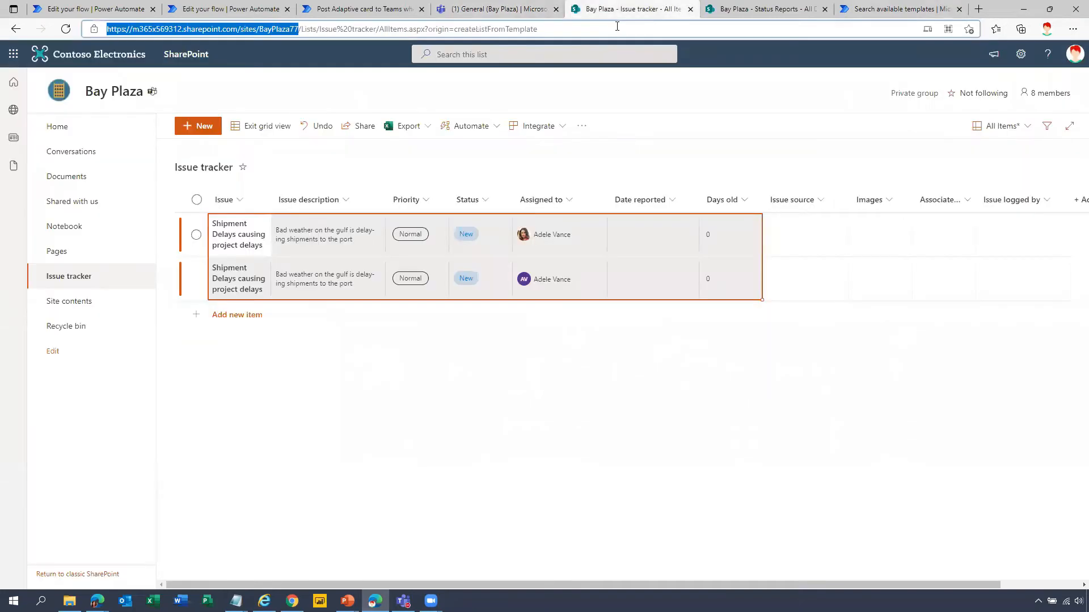
click(750, 9)
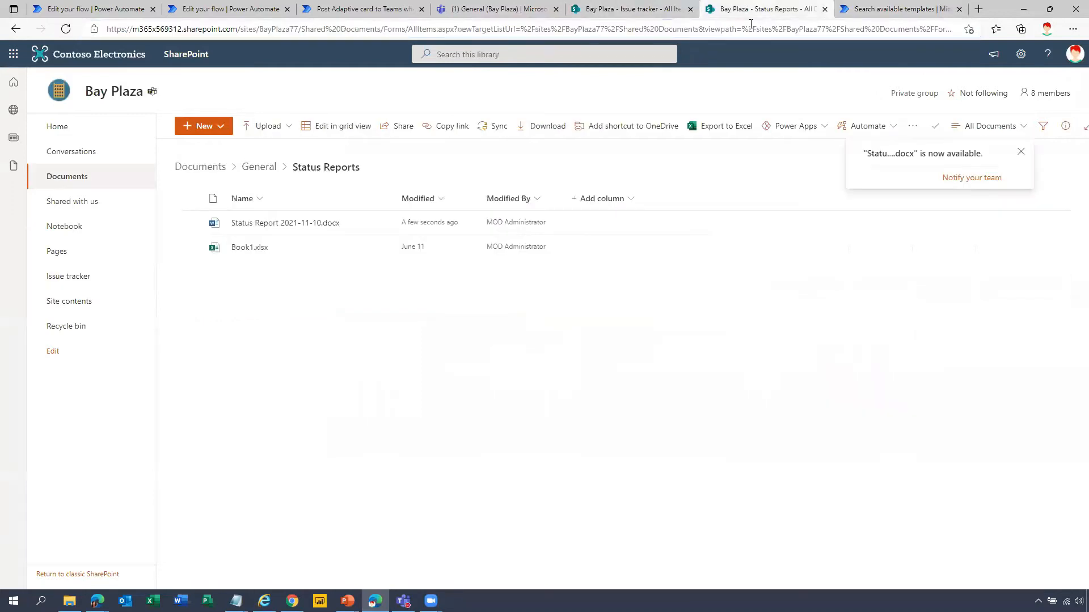
mouse_move(274, 226)
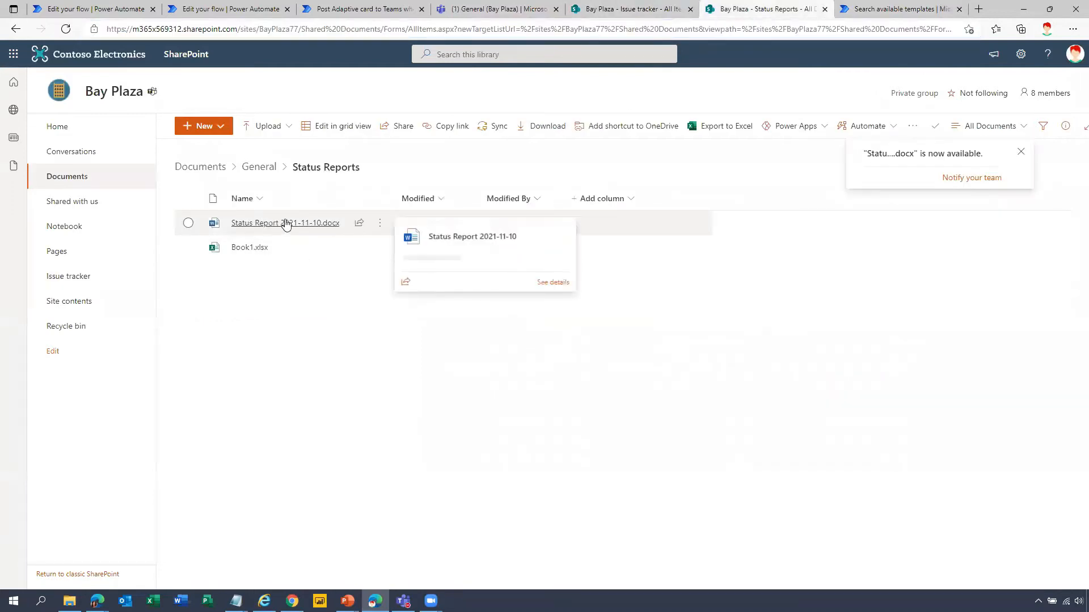
key(ctrl+shift+Tab)
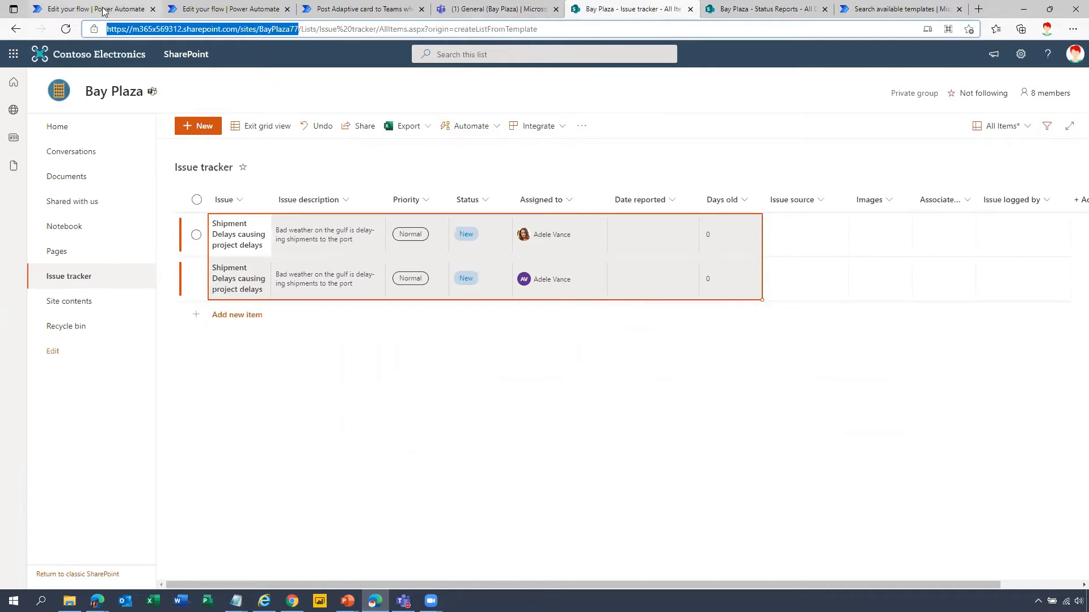
click(776, 16)
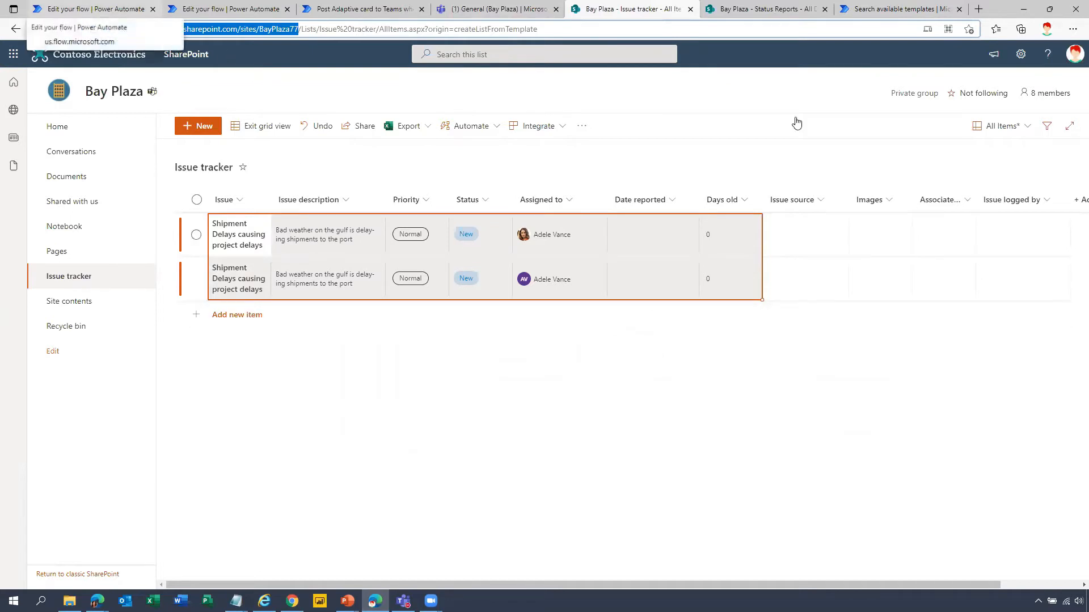
Step: Go to the "Alert the team when specific documents are uploaded" flow and leave only its "When a file is created" trigger expanded
click(73, 8)
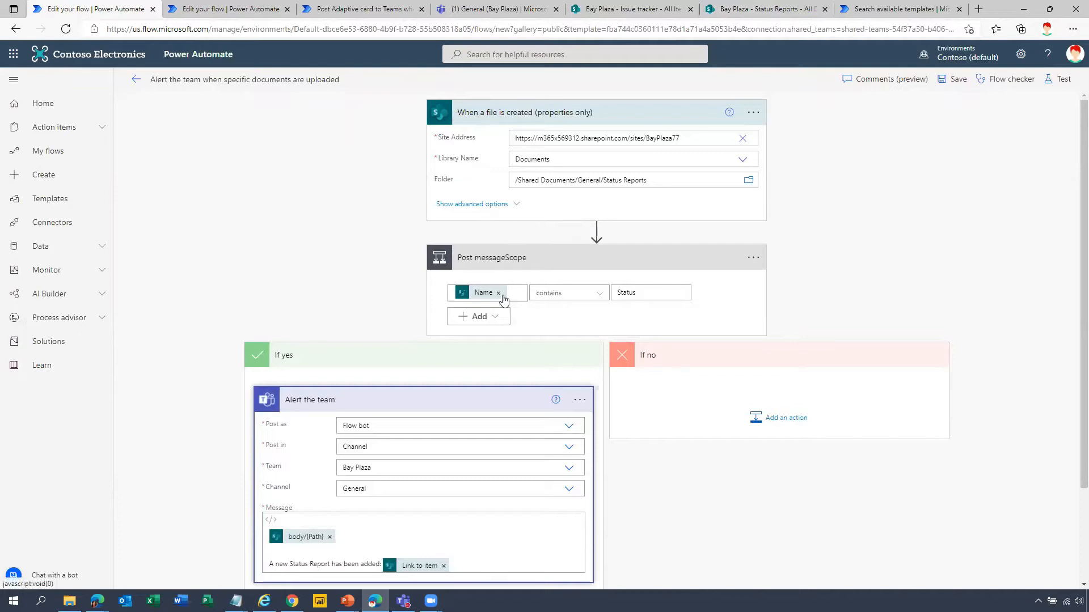
click(617, 115)
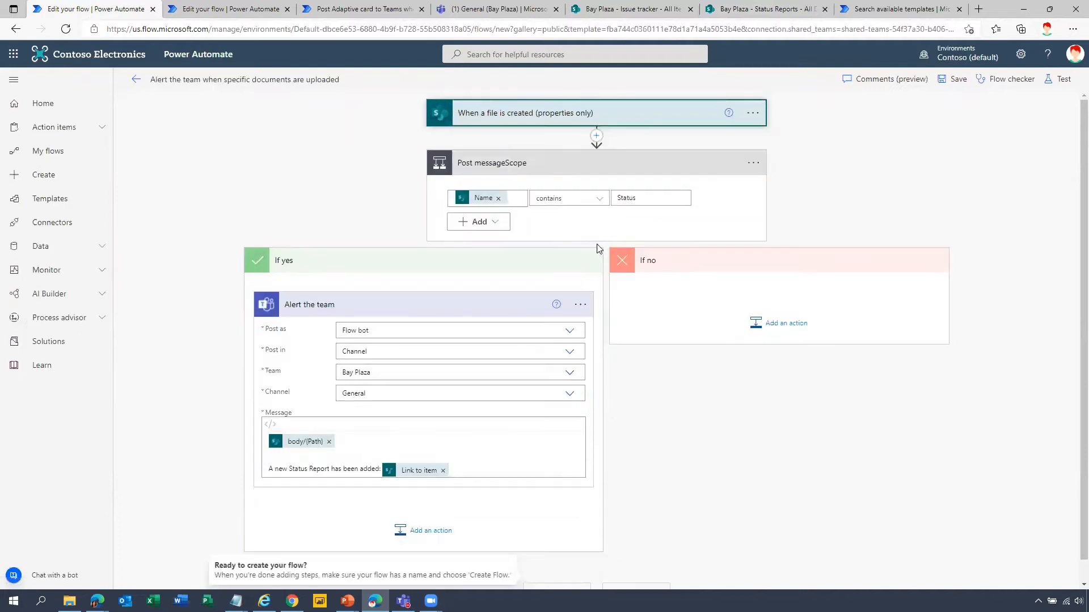
click(607, 165)
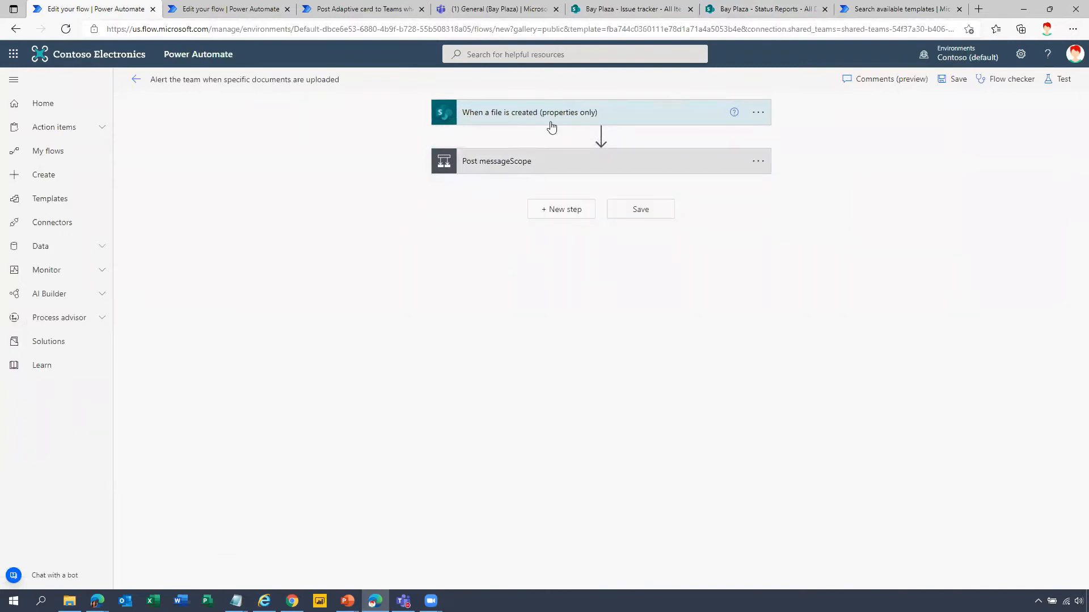
click(555, 118)
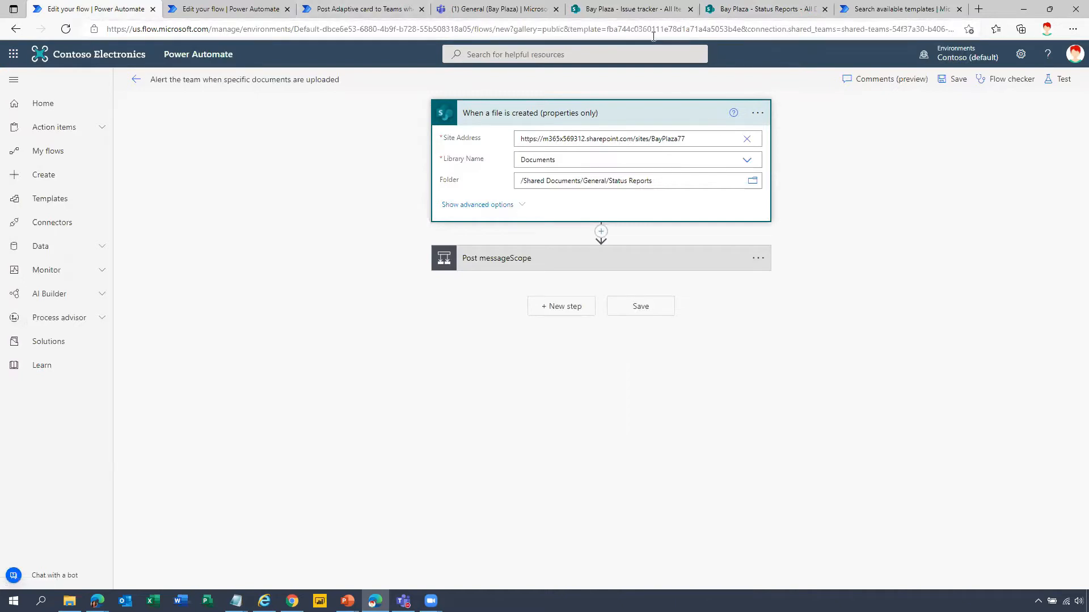
Step: Select the base site address ending in /sites/BayPlaza77 in the Status Reports library's URL, and return to the document alert flow
click(777, 9)
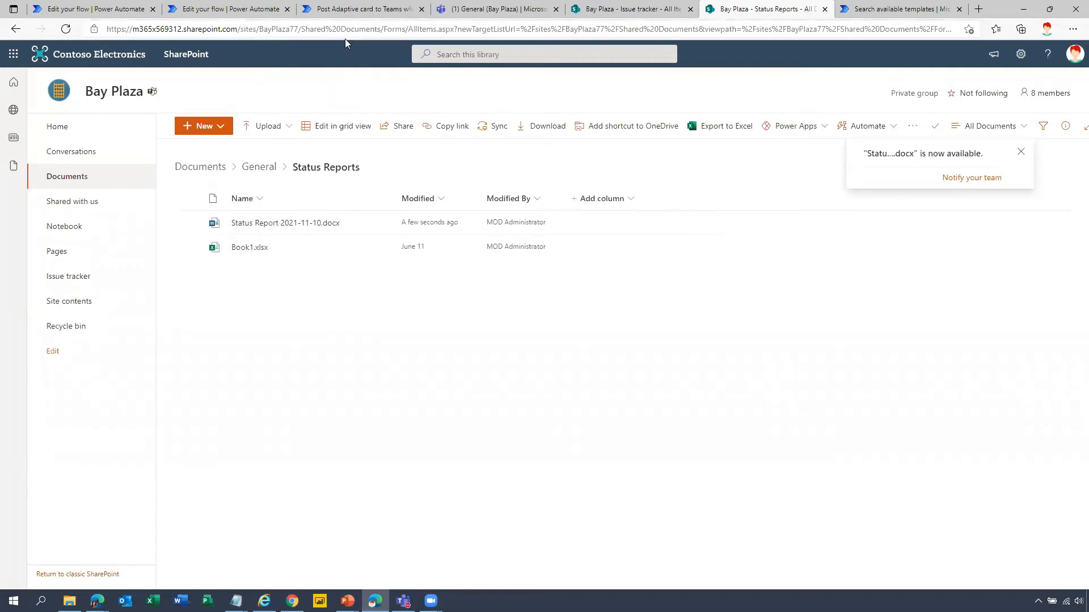
click(296, 27)
click(299, 28)
drag(299, 29, 100, 28)
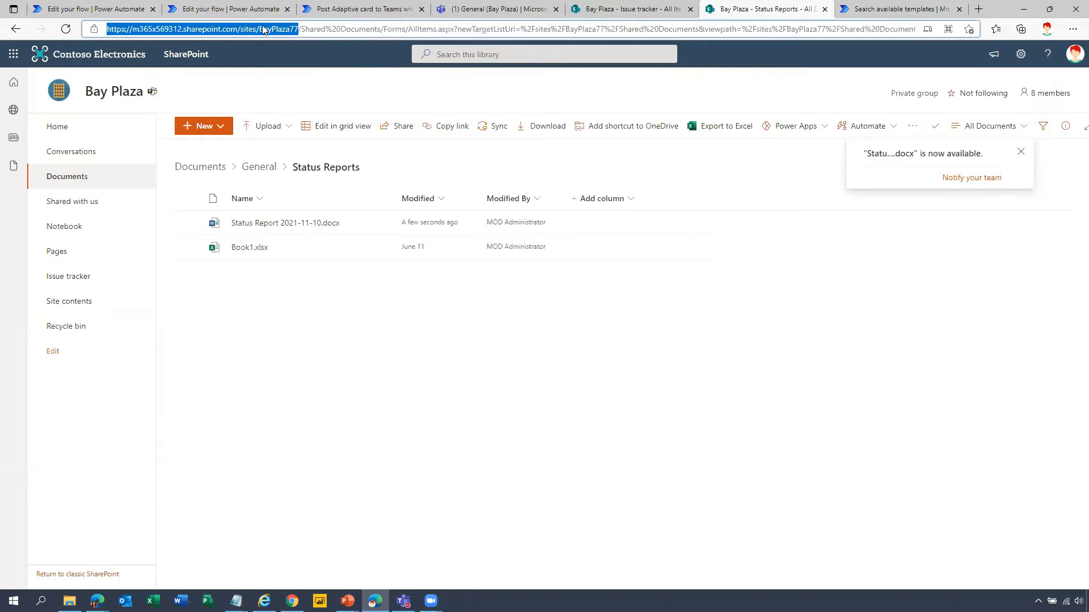
click(95, 9)
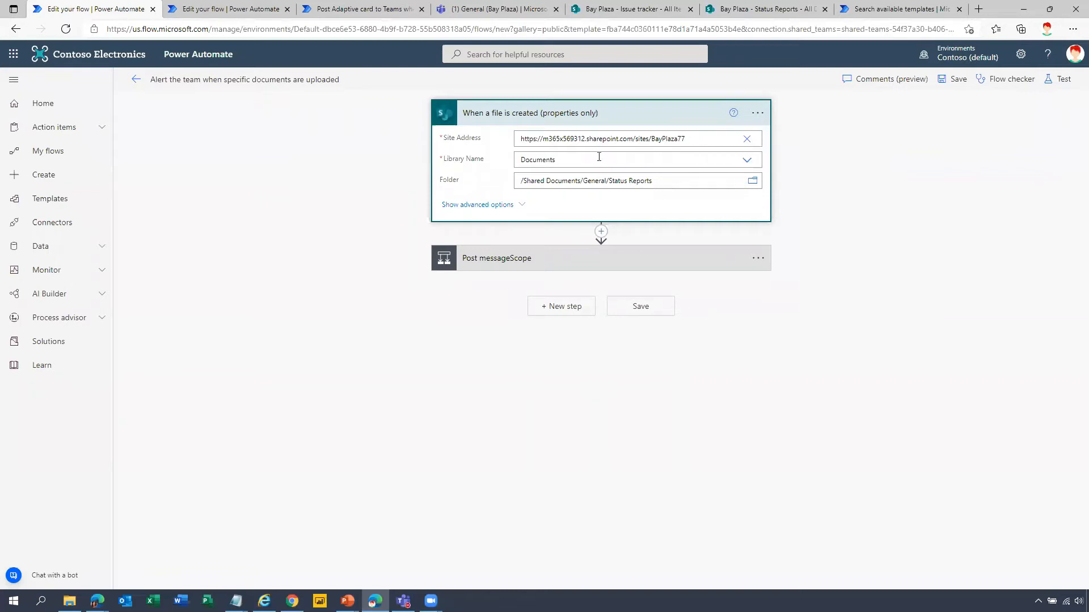
Step: Choose Documents as the library name in the file-created trigger
click(747, 161)
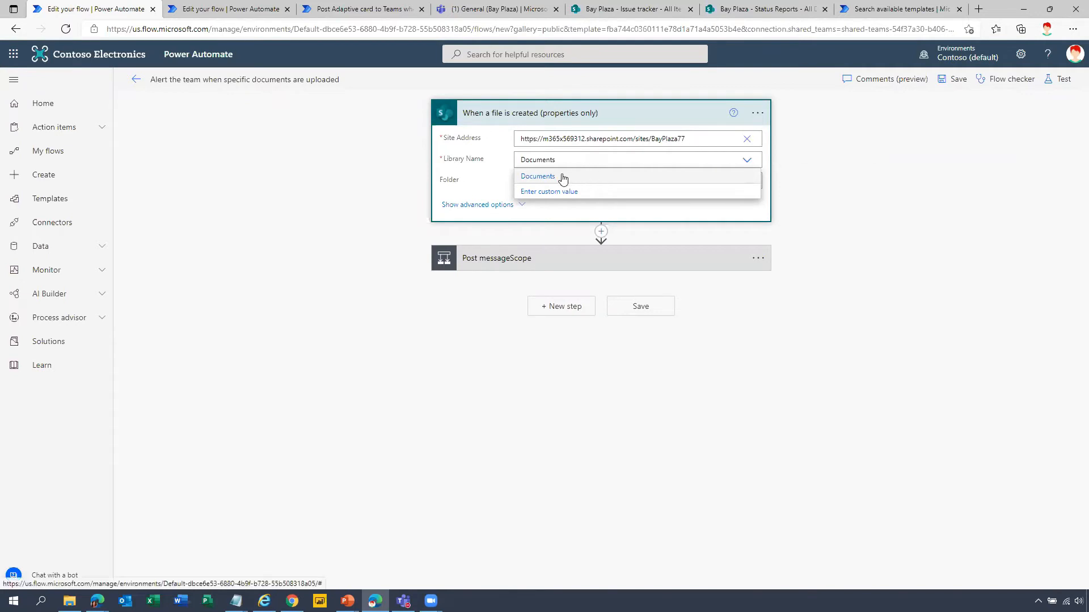
click(625, 175)
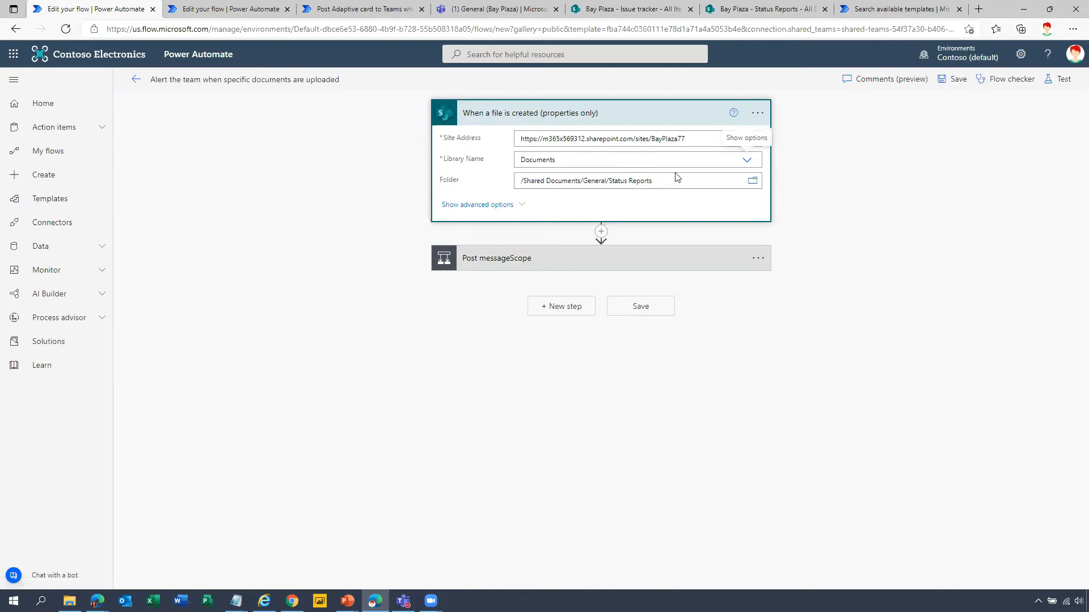
click(752, 181)
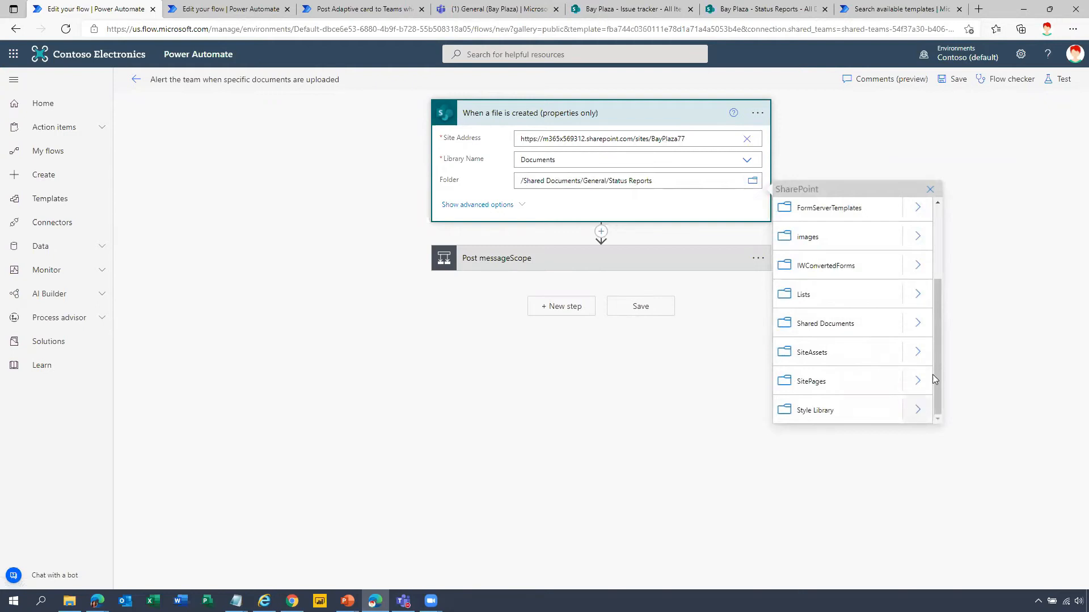
drag(938, 340, 940, 270)
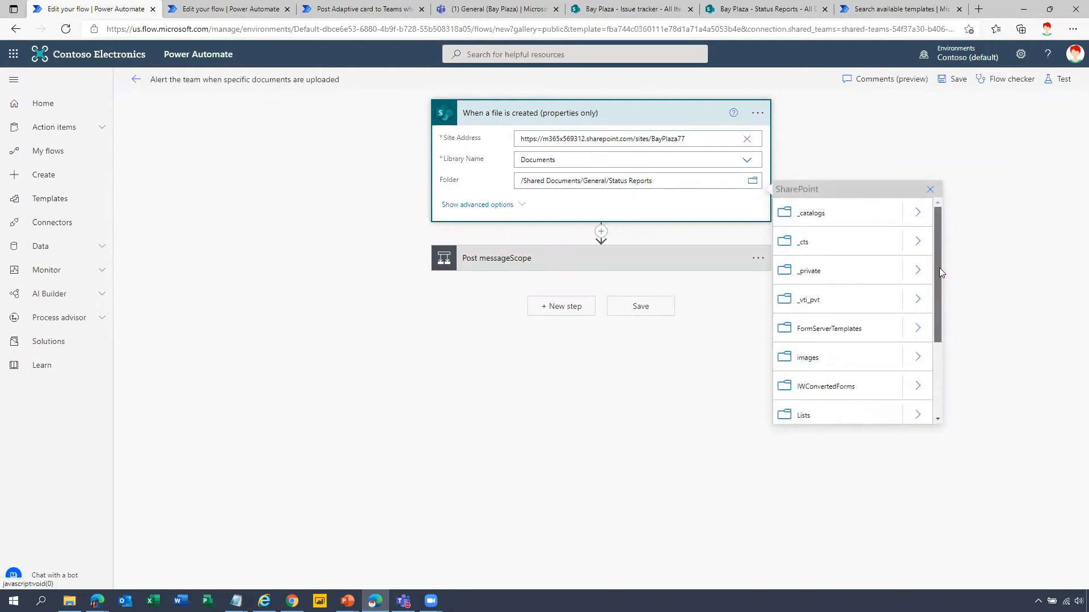
scroll(939, 323, down, 2)
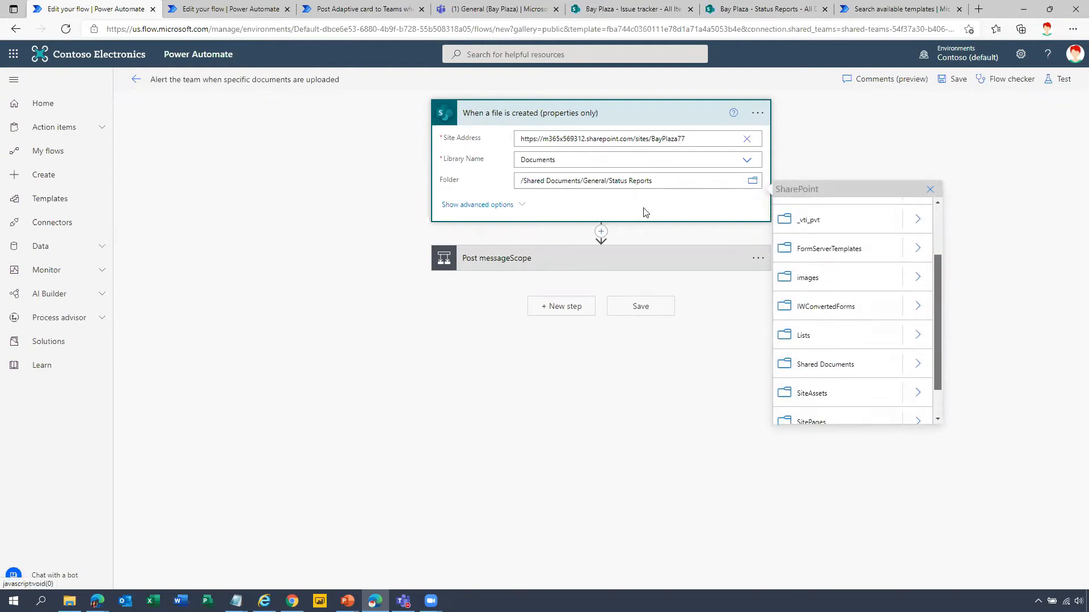
click(674, 179)
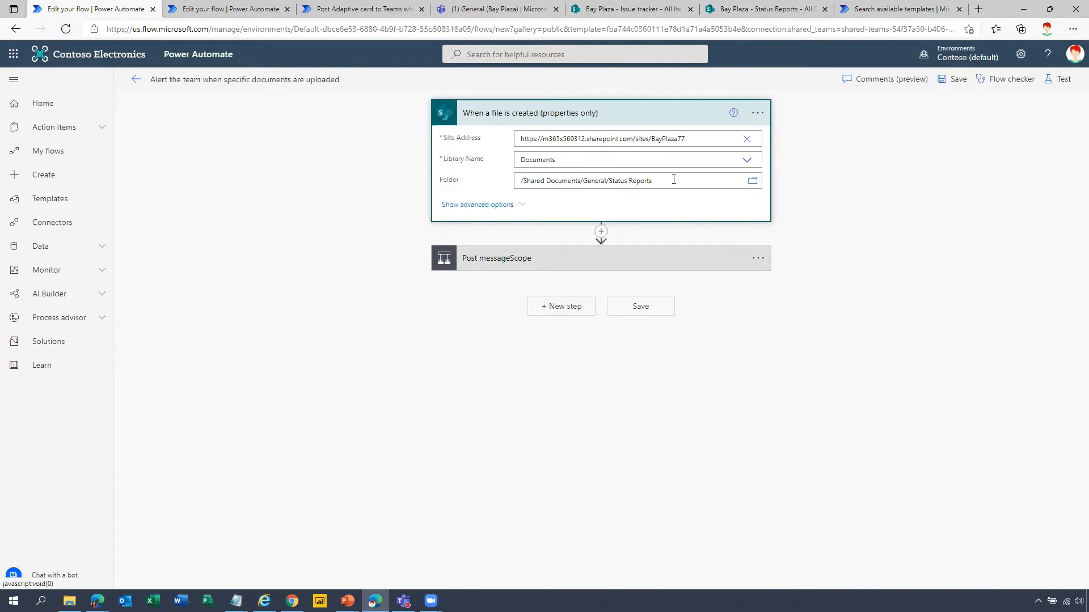
Step: Set the trigger's folder to /Shared Documents/General/Status Reports by browsing the SharePoint site's folders
click(751, 180)
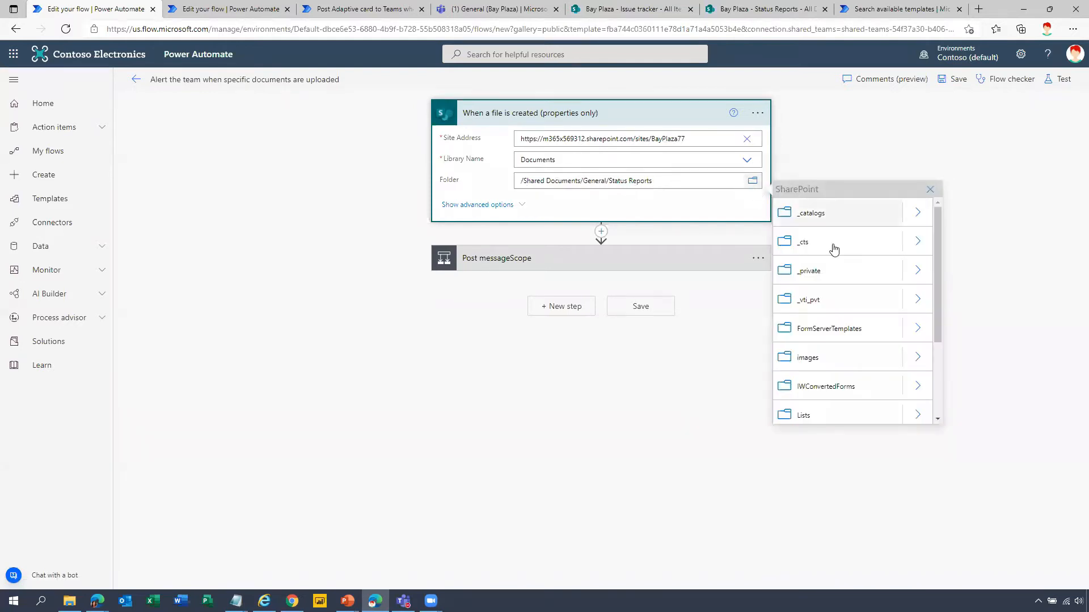
scroll(907, 350, down, 2)
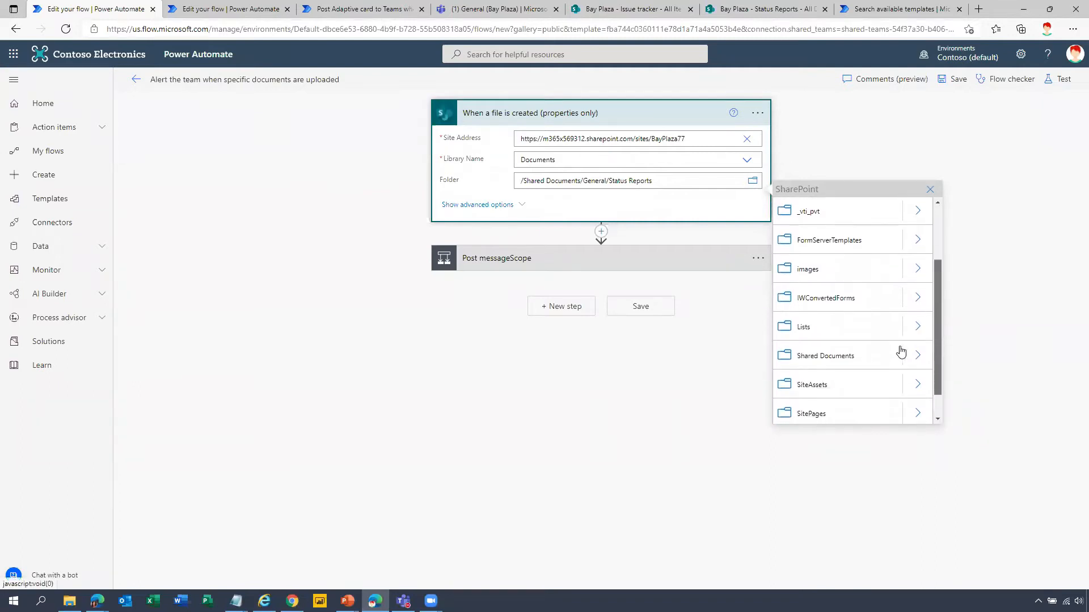
click(917, 343)
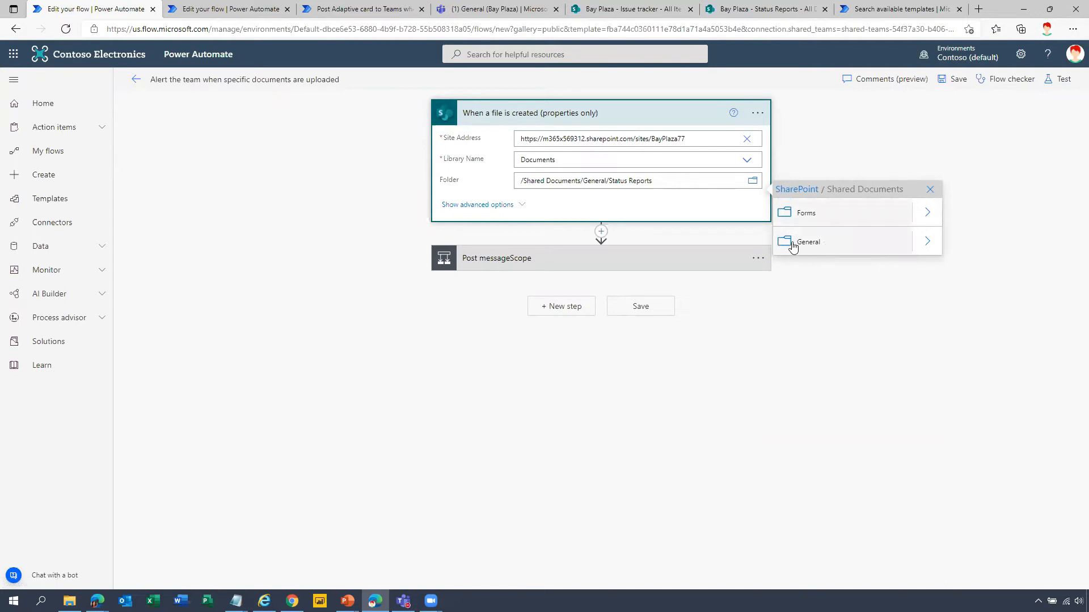
click(927, 242)
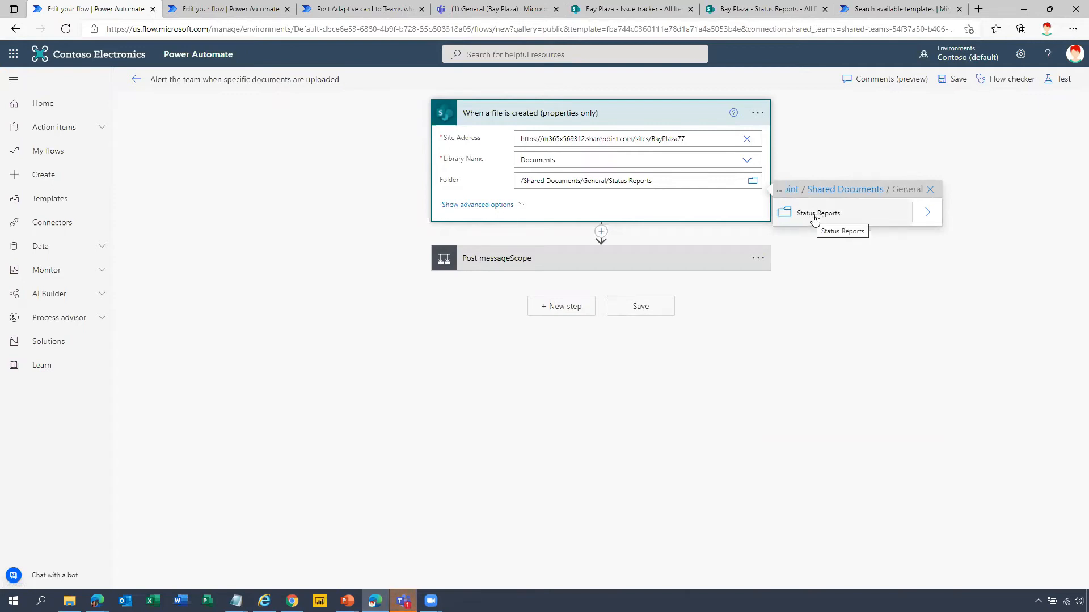
click(815, 219)
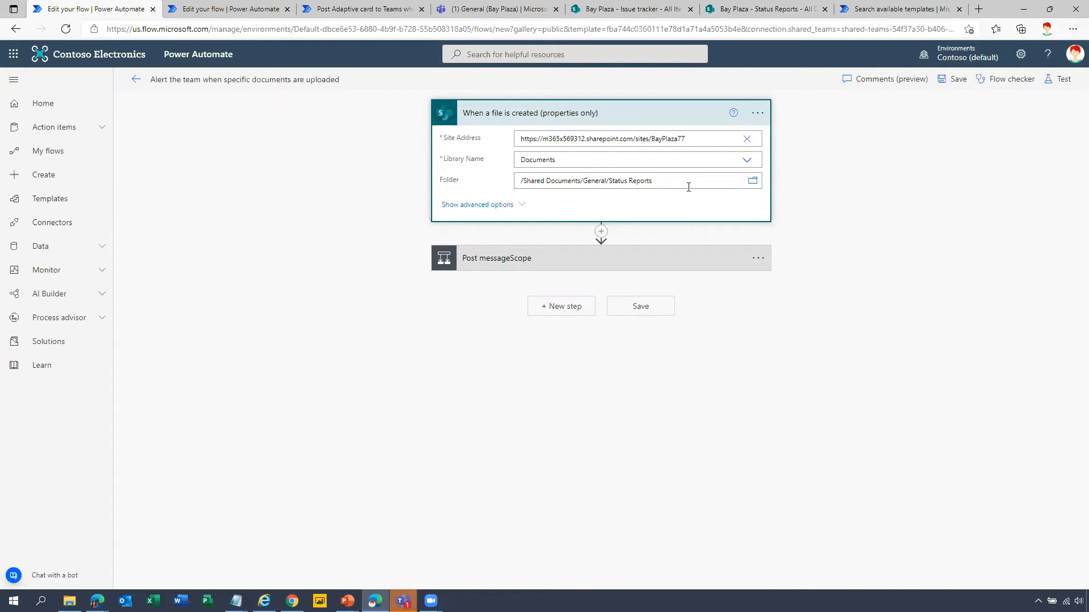
Step: Expand the Post messageScope condition and compare its Name contains Status rule with the file names in the Status Reports library
click(583, 257)
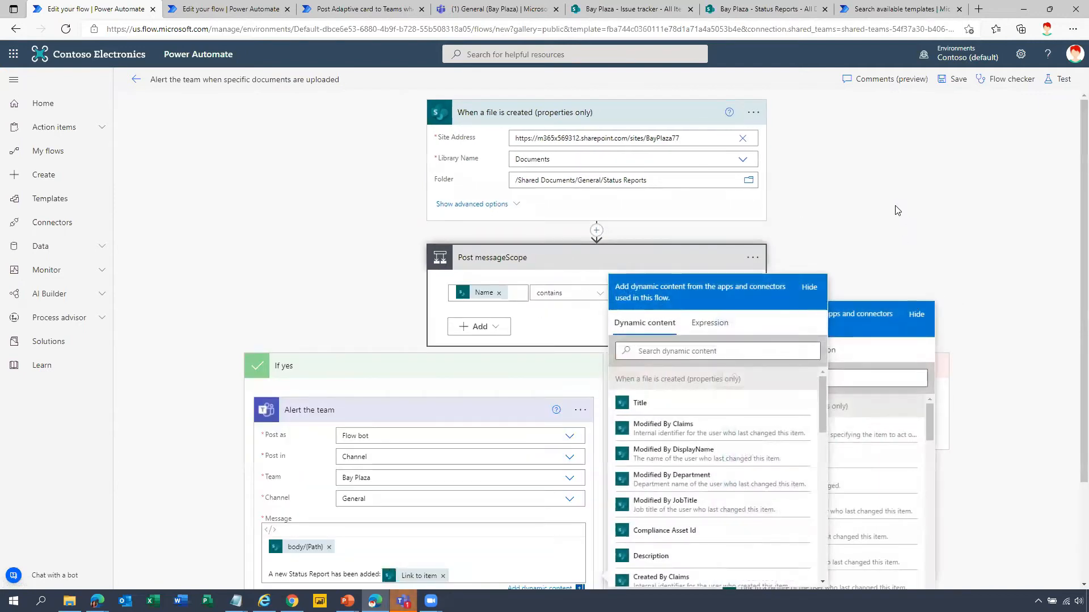
click(838, 217)
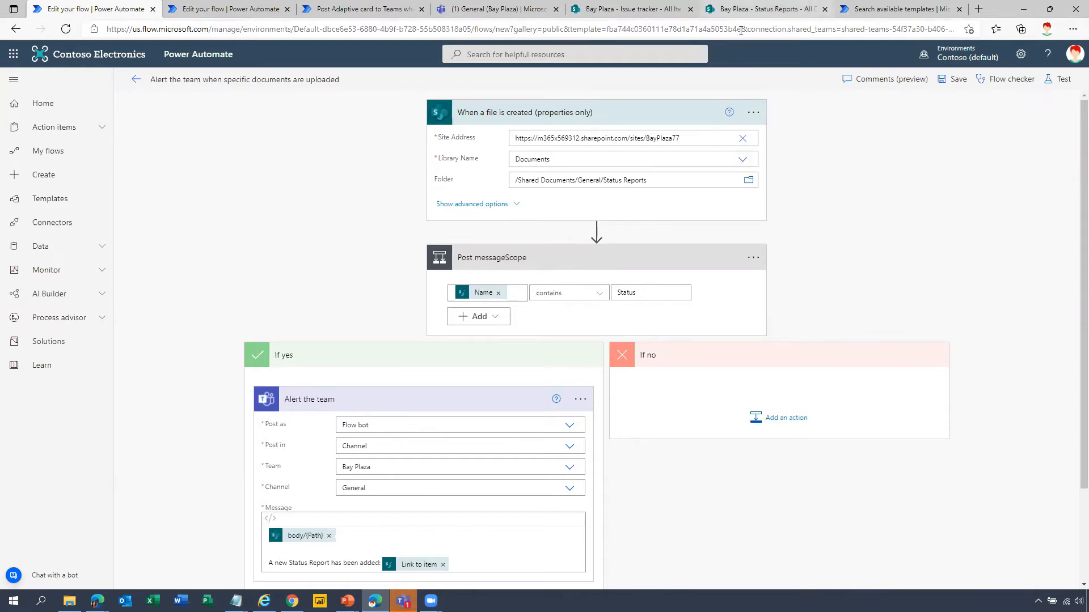
click(763, 9)
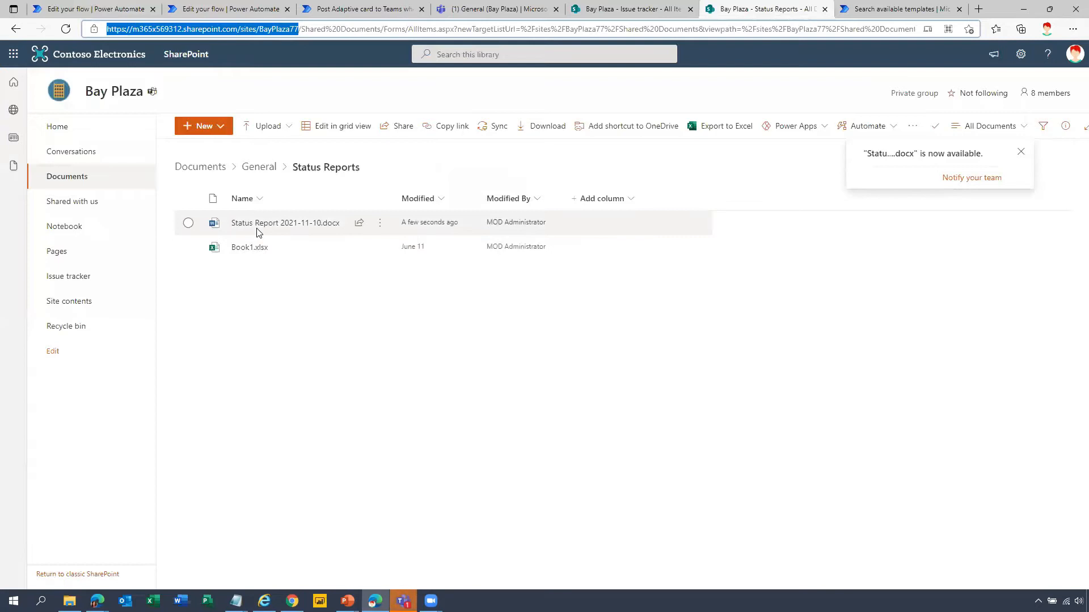
mouse_move(248, 255)
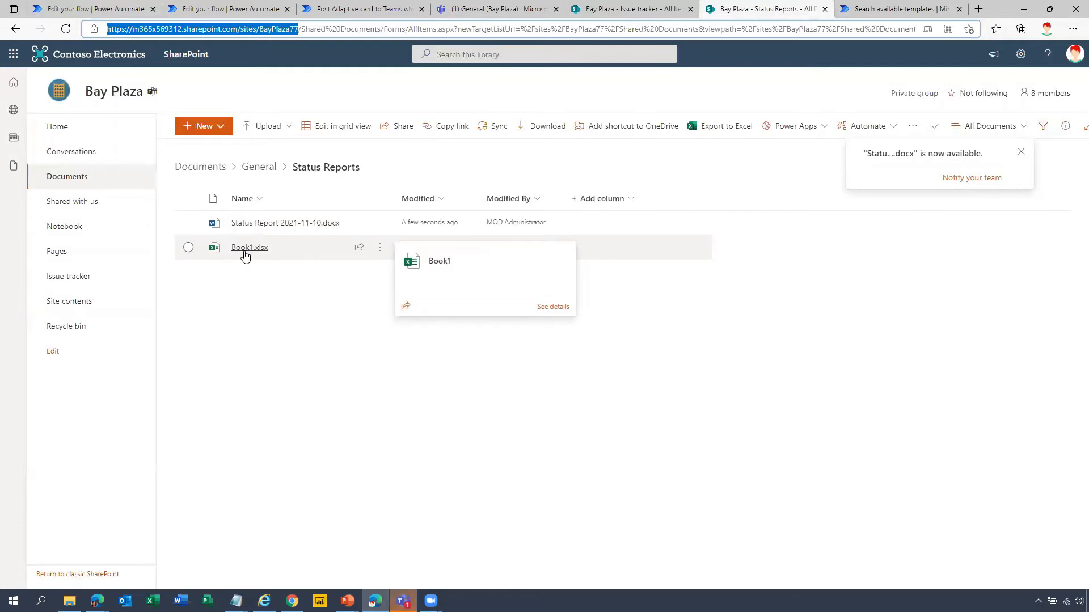
mouse_move(269, 228)
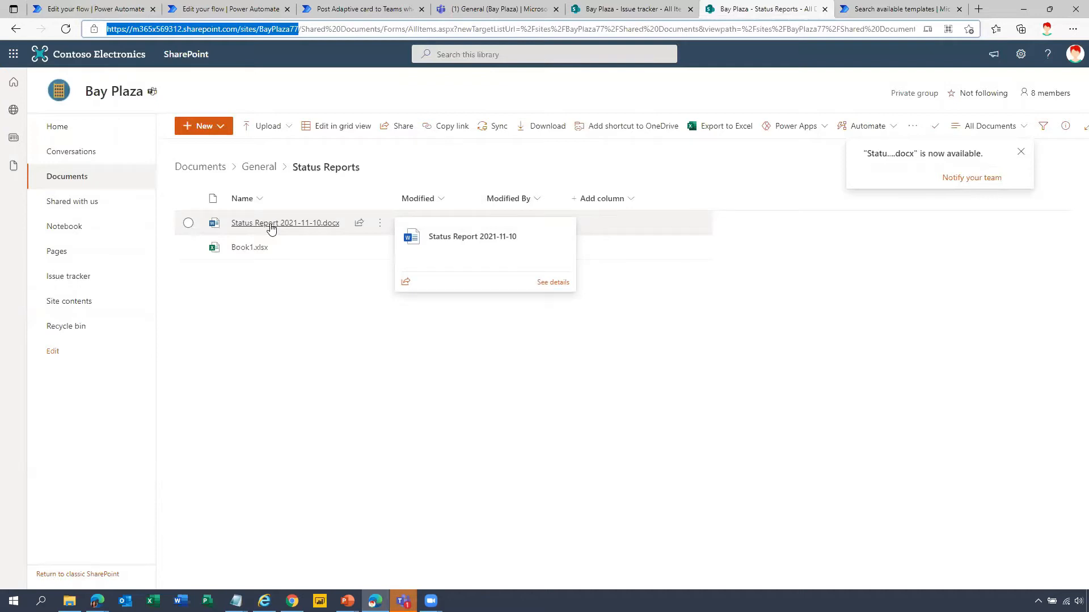
click(104, 12)
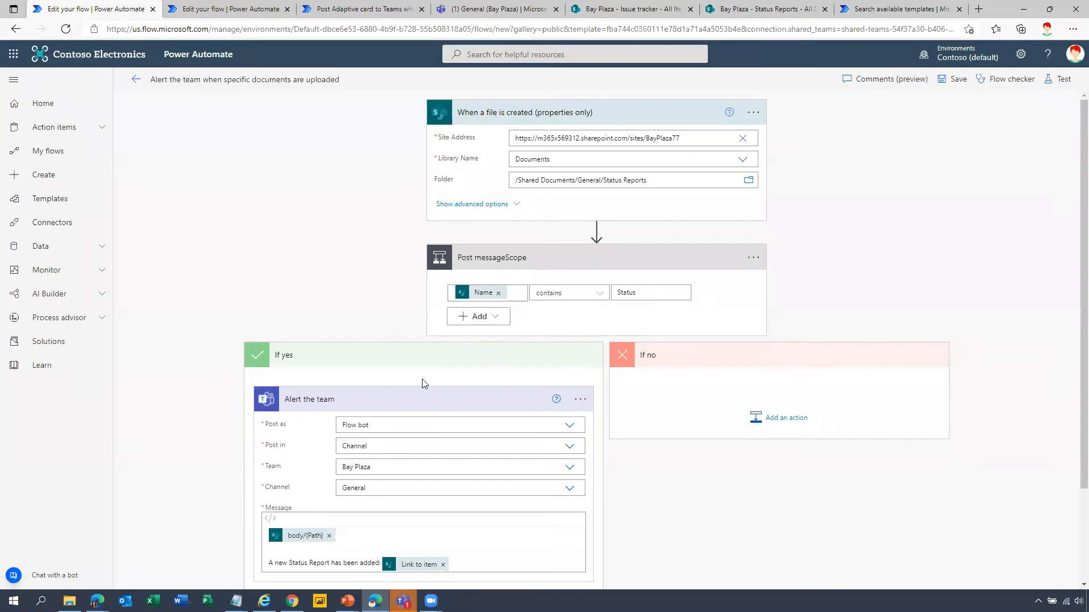
Step: Review the Post in options of the Alert the team action and choose Channel
scroll(602, 486, down, 1)
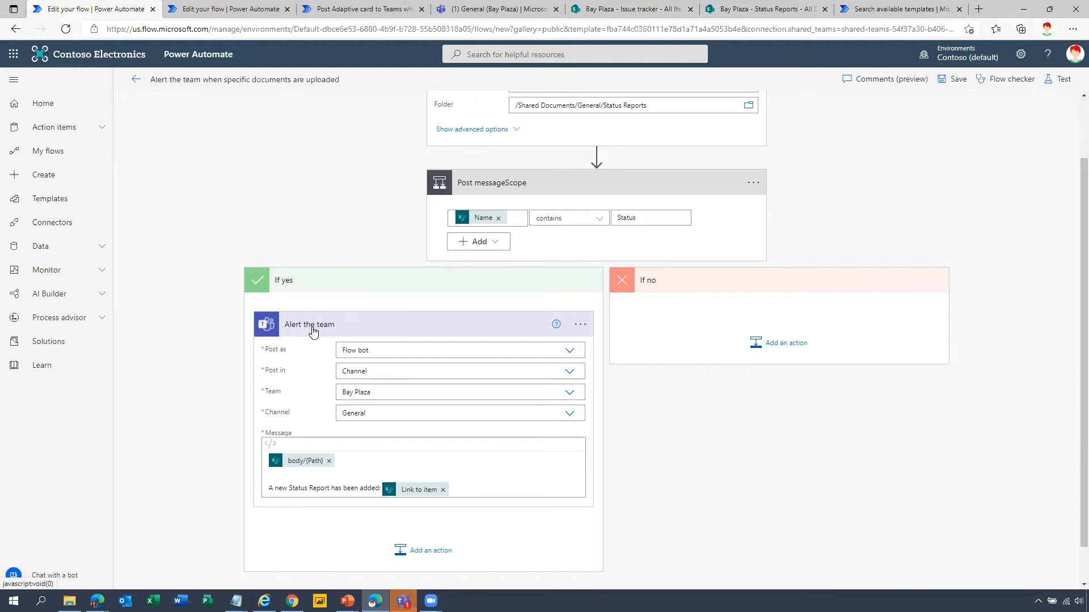
click(753, 183)
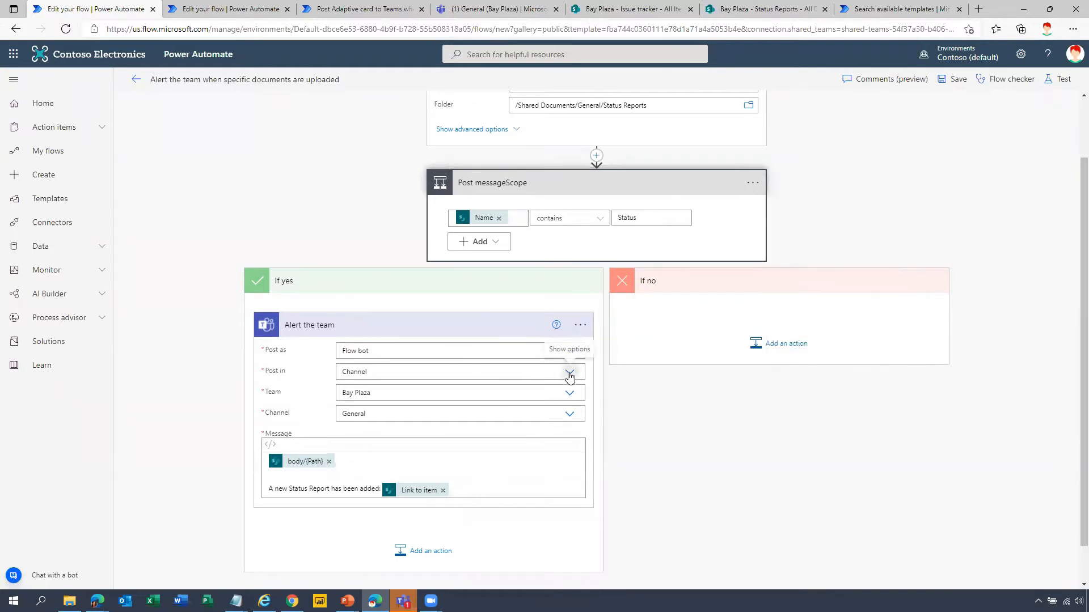
click(570, 375)
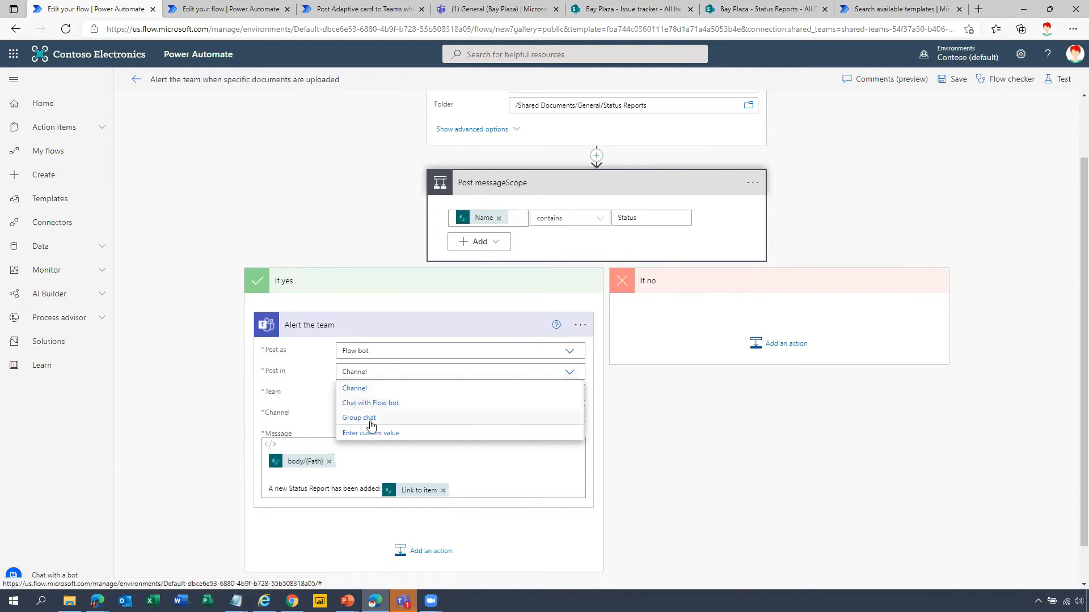
click(364, 390)
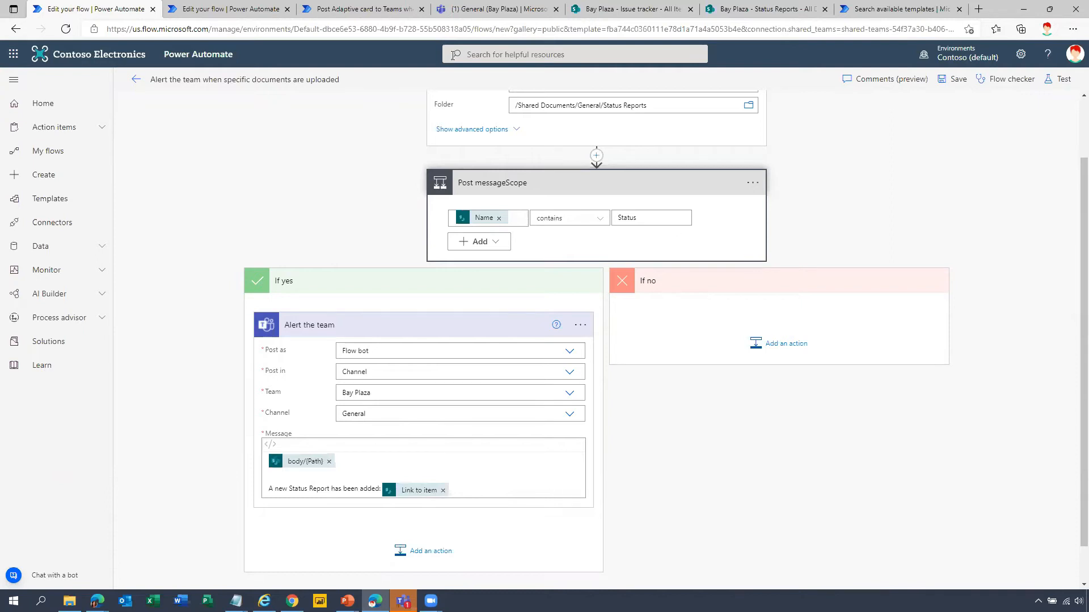
Step: Check the status report alert posted in Teams, and browse the dynamic content available for the Alert the team message
click(492, 9)
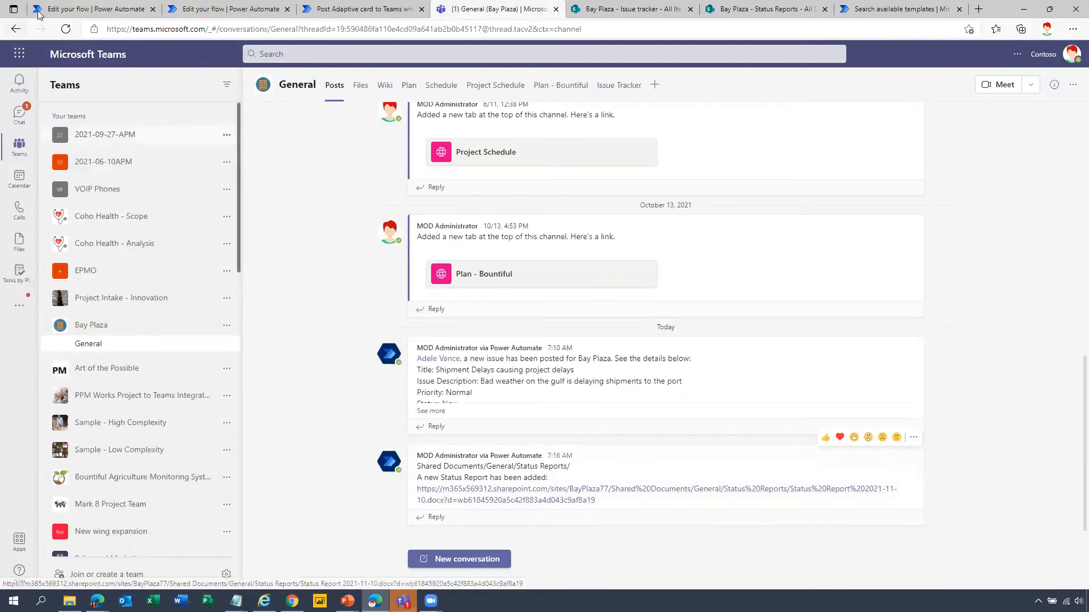
click(90, 9)
click(475, 483)
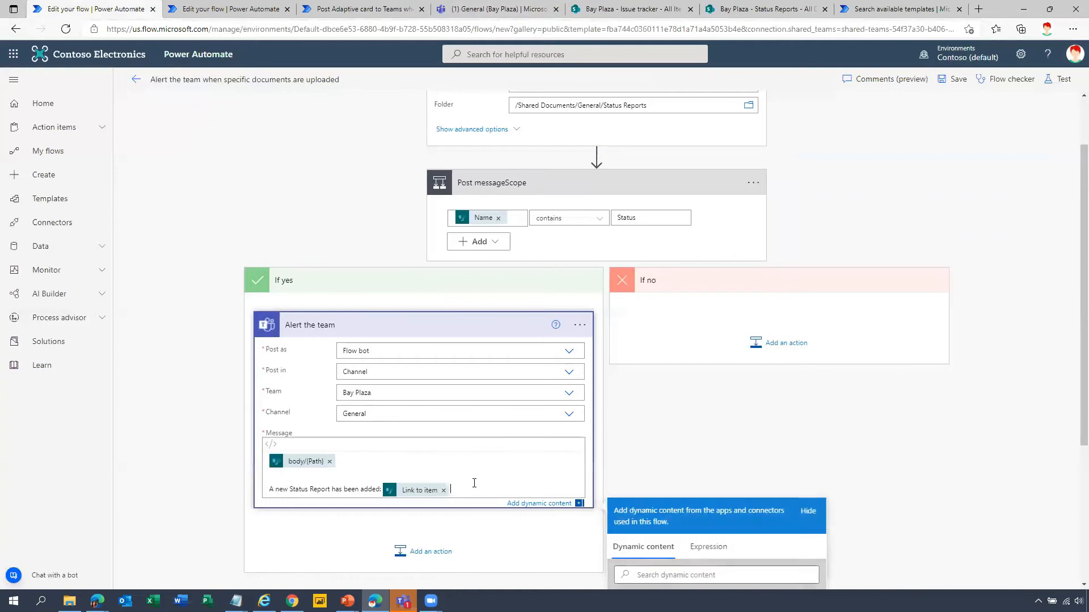
scroll(908, 485, down, 4)
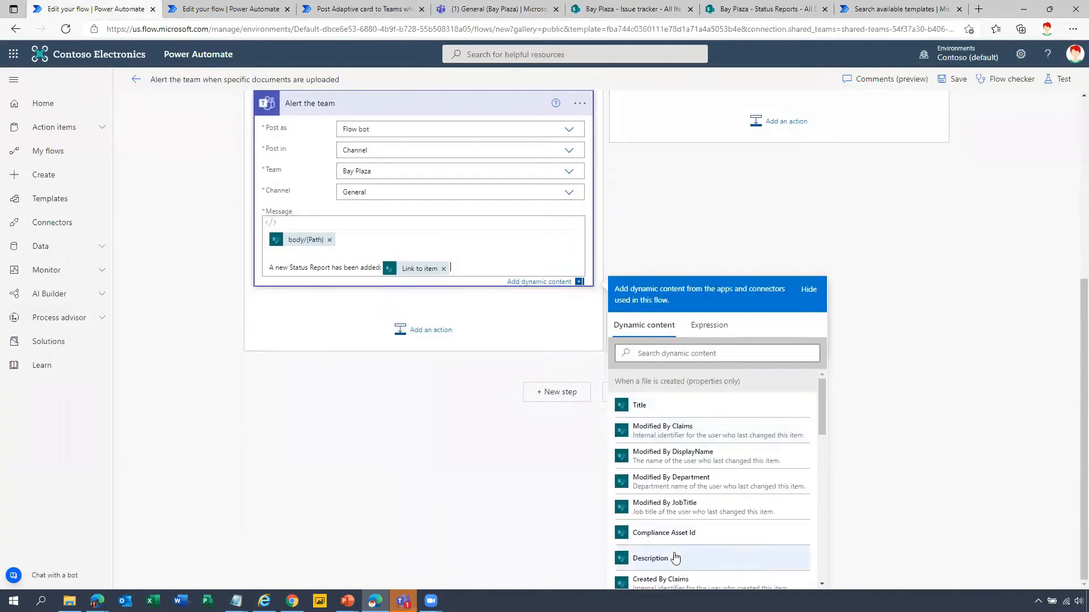
drag(824, 413, 816, 455)
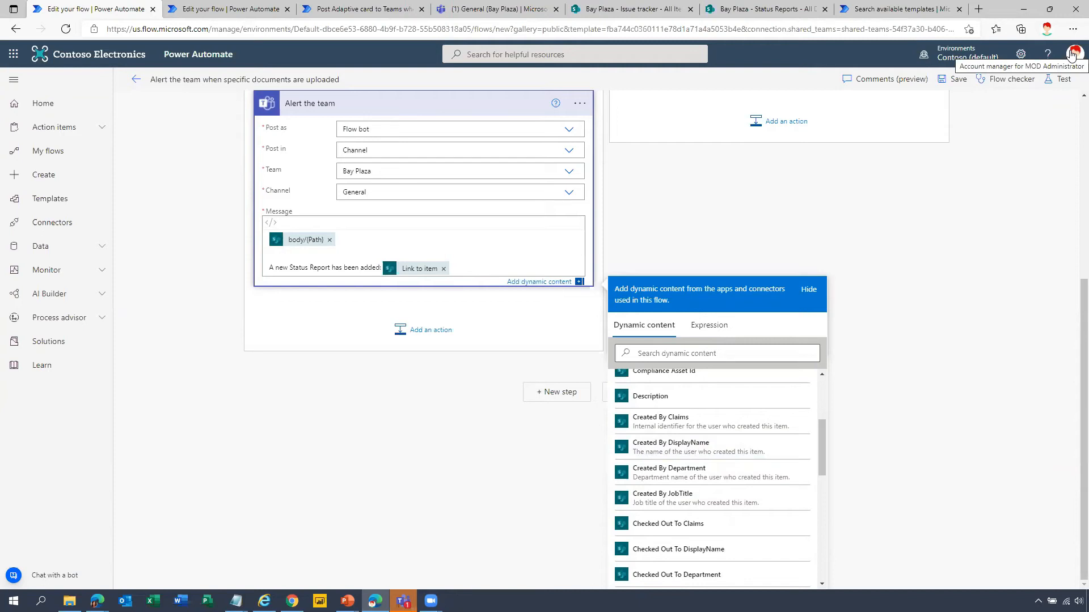
drag(822, 438, 823, 397)
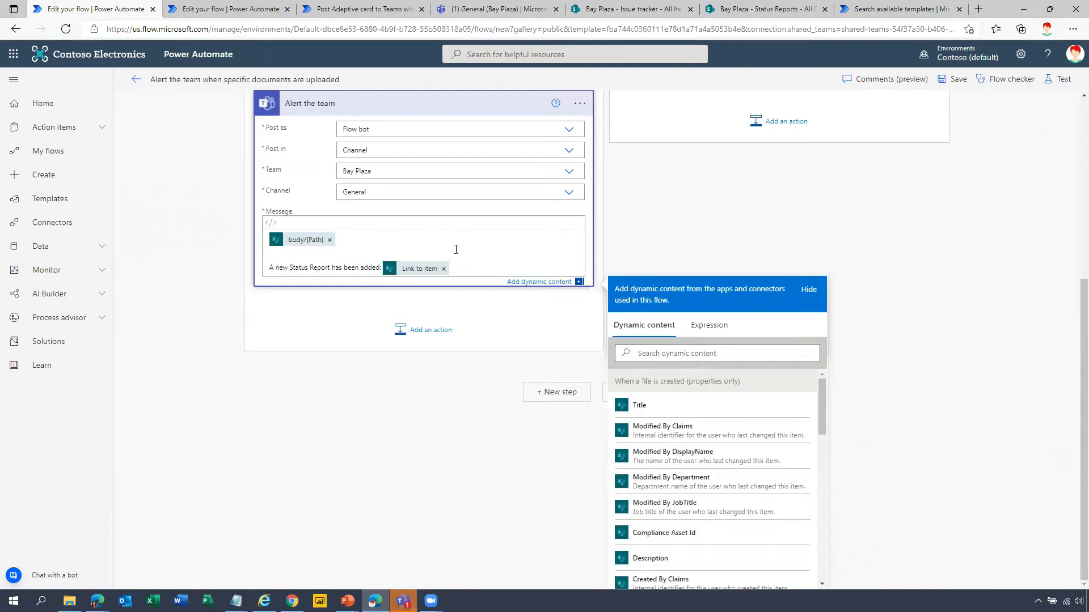
Step: View the setup dialog for an automated cloud flow built from blank, and close it without creating a flow
click(873, 9)
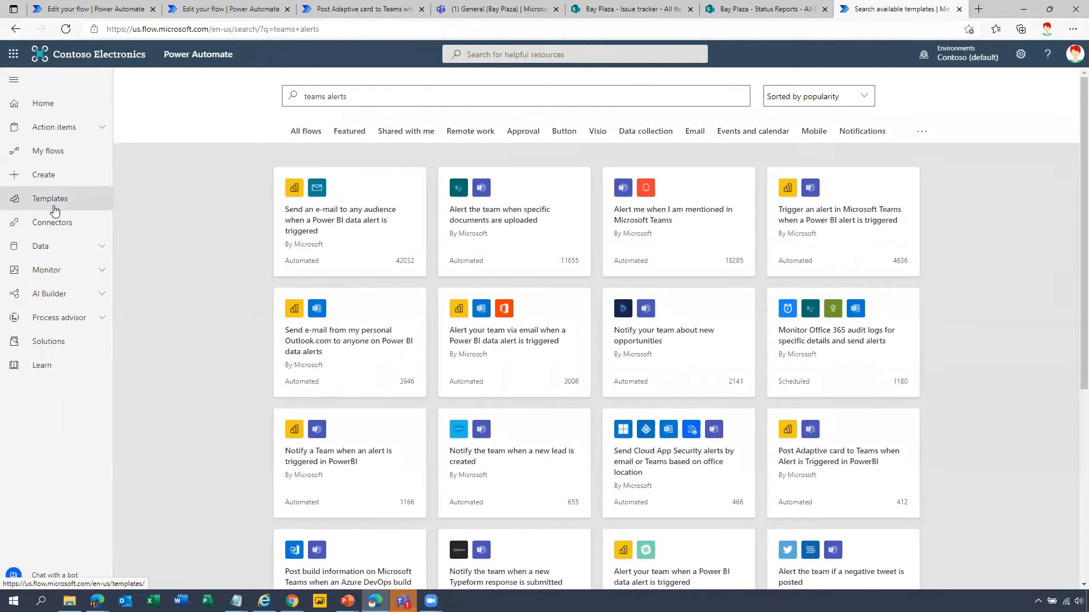
click(56, 177)
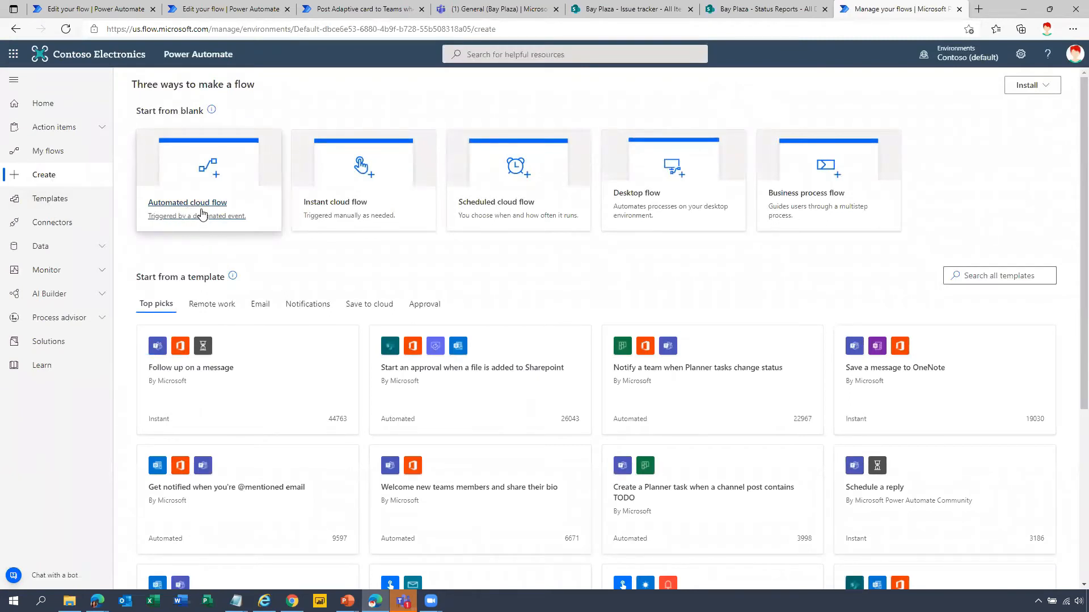
click(202, 213)
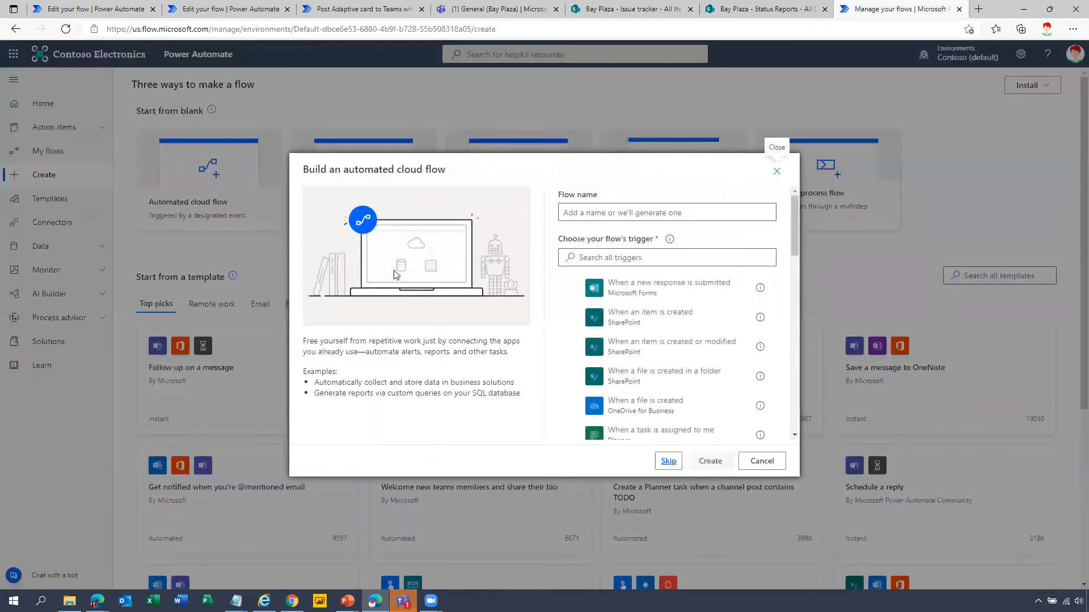
click(762, 459)
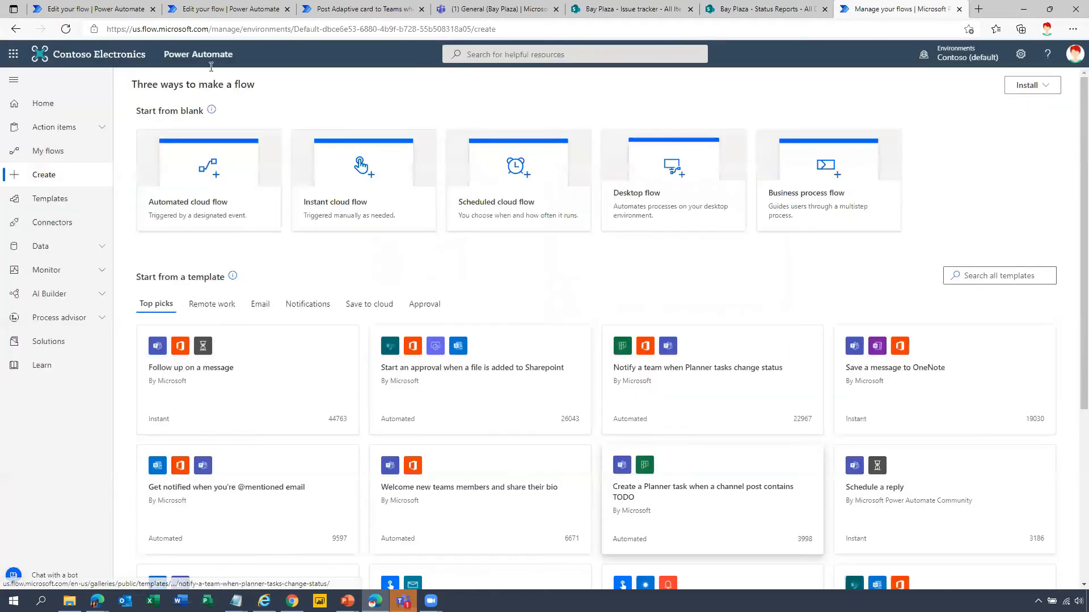
Step: Look over the New Bay Plaza Issue Added flow and view the Issue Tracker list in SharePoint and in the Bay Plaza General channel
click(214, 9)
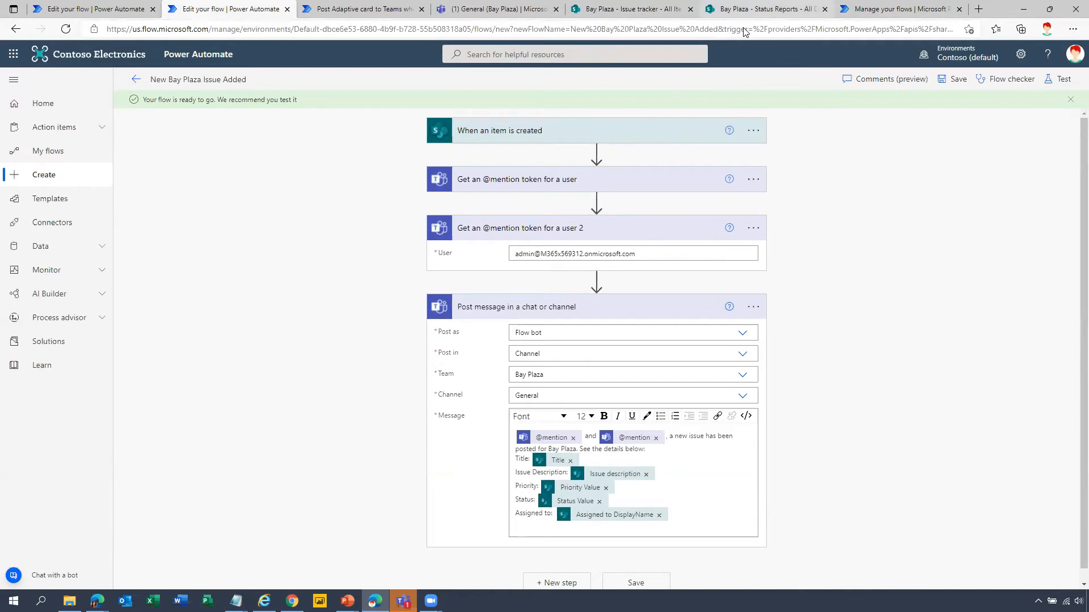
click(624, 8)
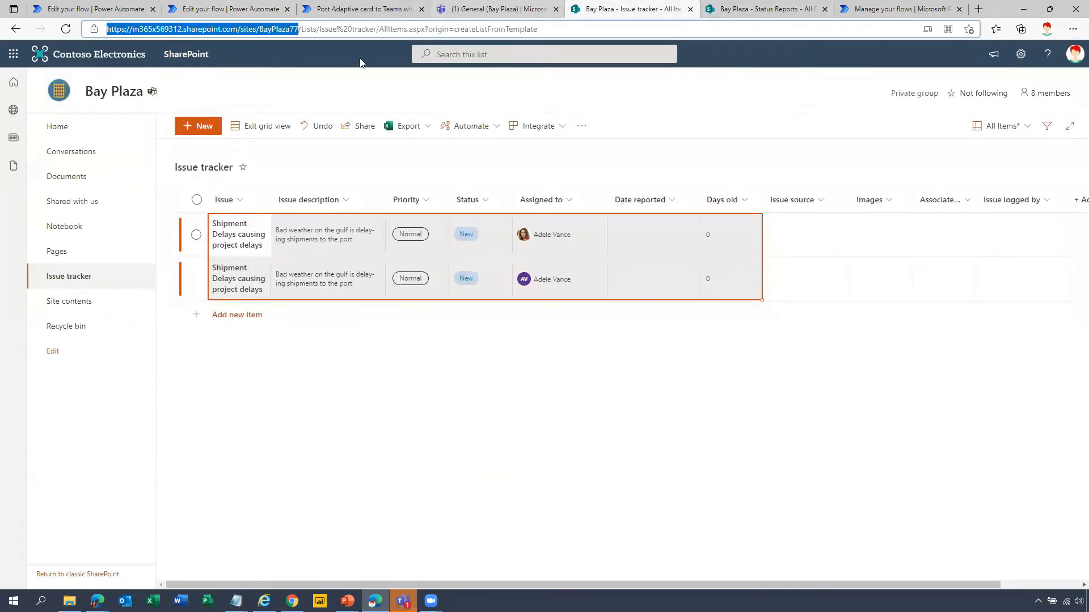
click(494, 8)
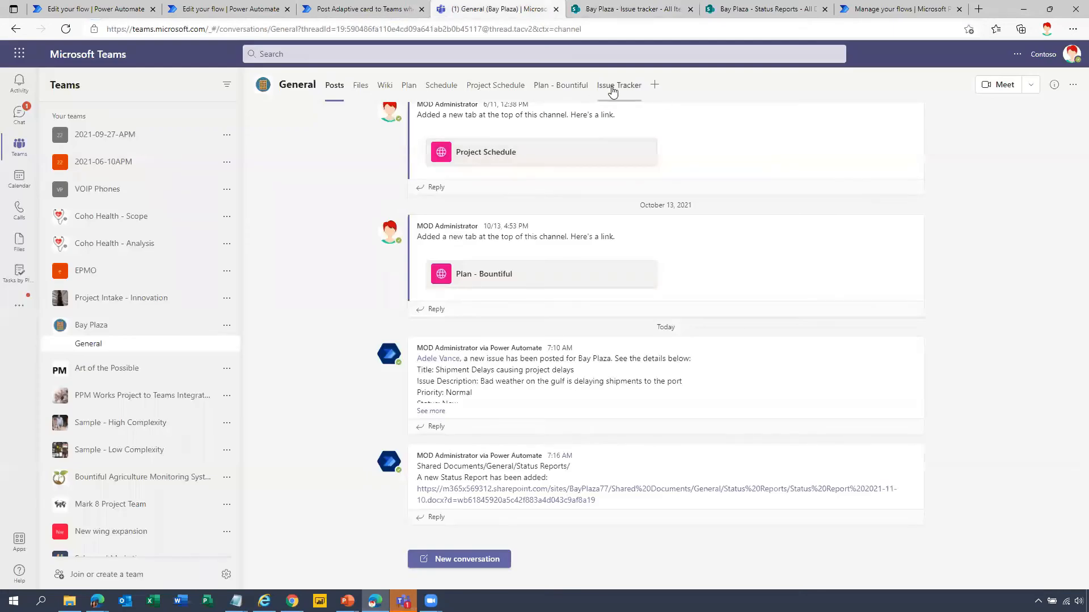
click(613, 90)
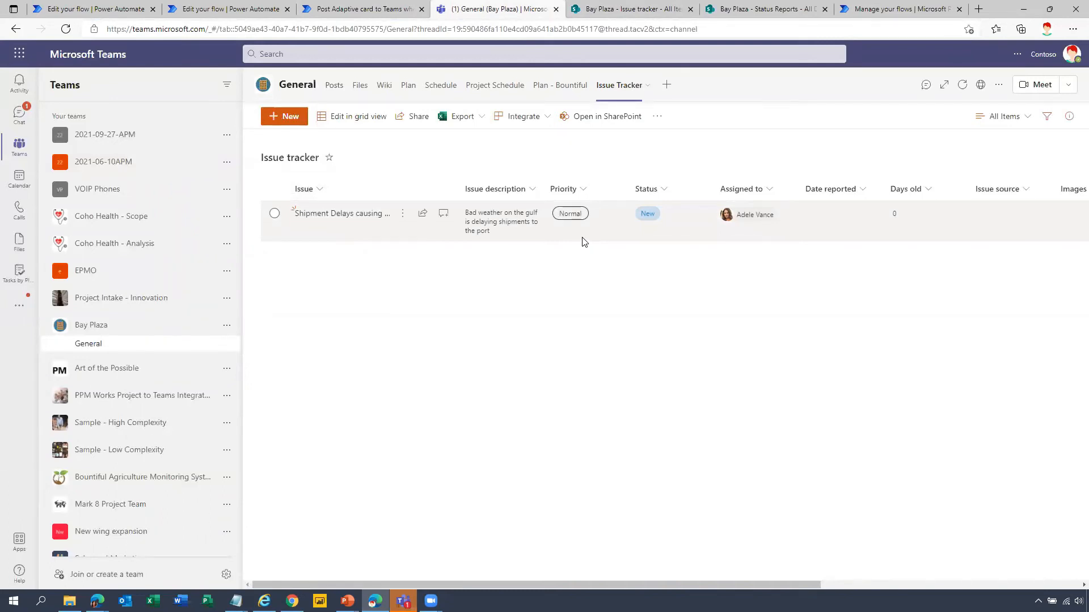
Step: Compare the trigger of the New Bay Plaza Issue Added flow with the trigger of the document alert flow
click(216, 10)
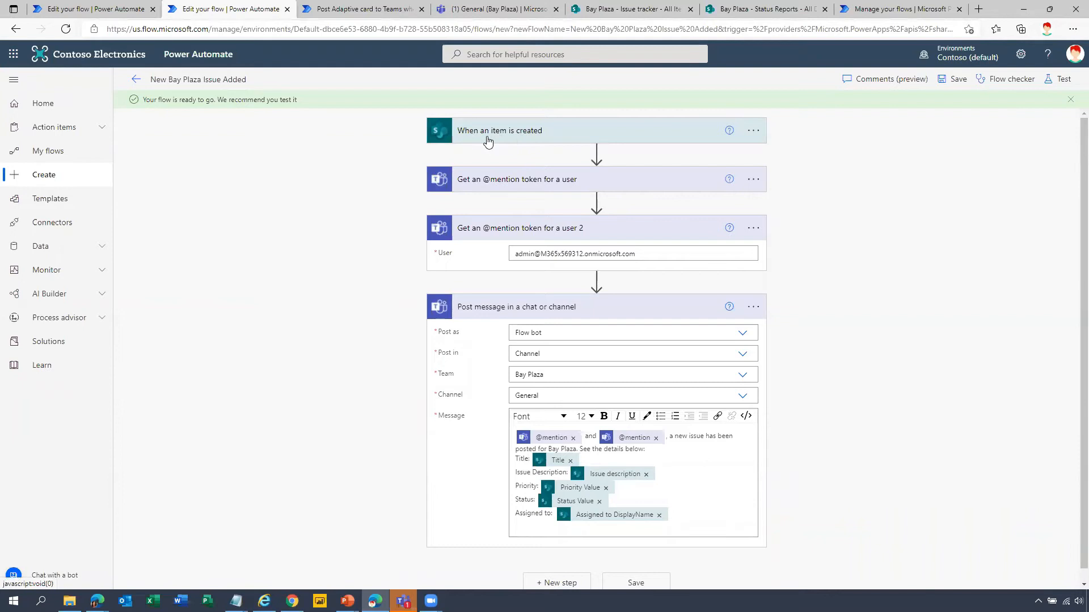
click(94, 8)
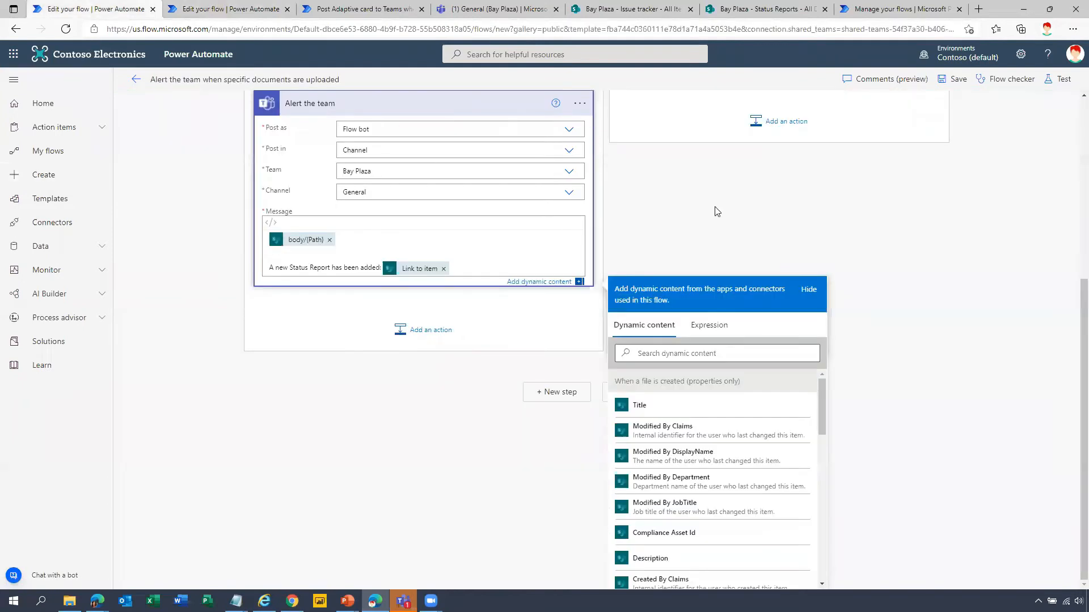
scroll(819, 151, up, 5)
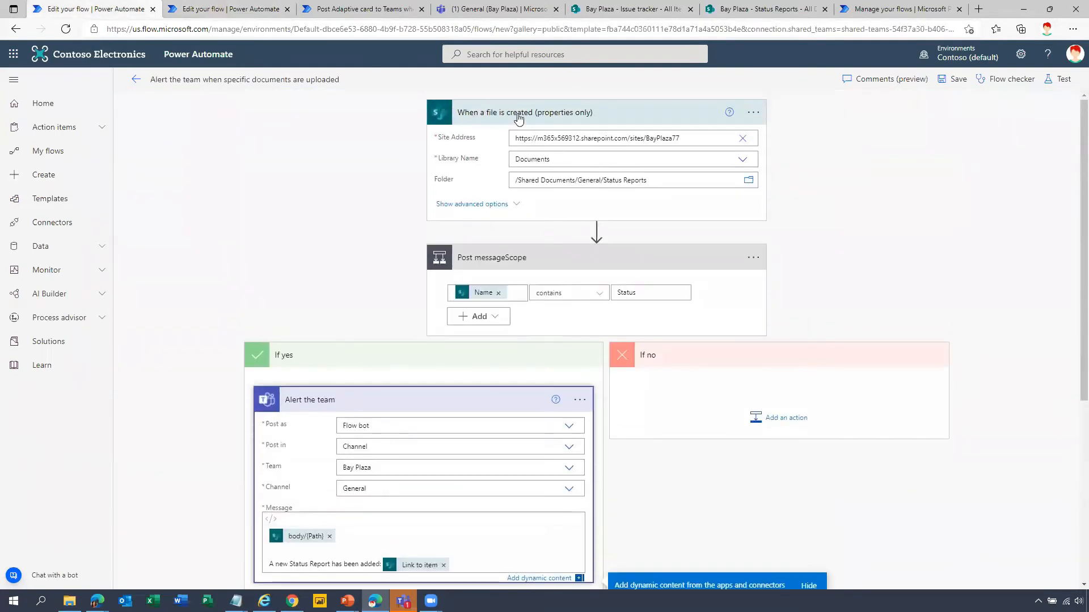
click(210, 9)
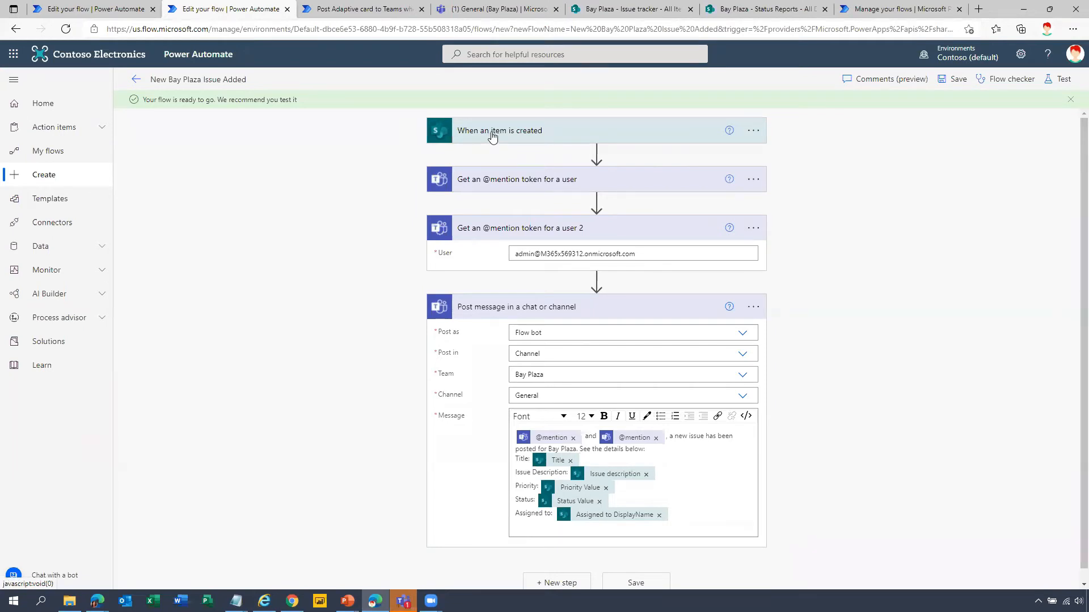
Step: Expand the When an item is created trigger and choose Issue tracker as its list name
click(499, 133)
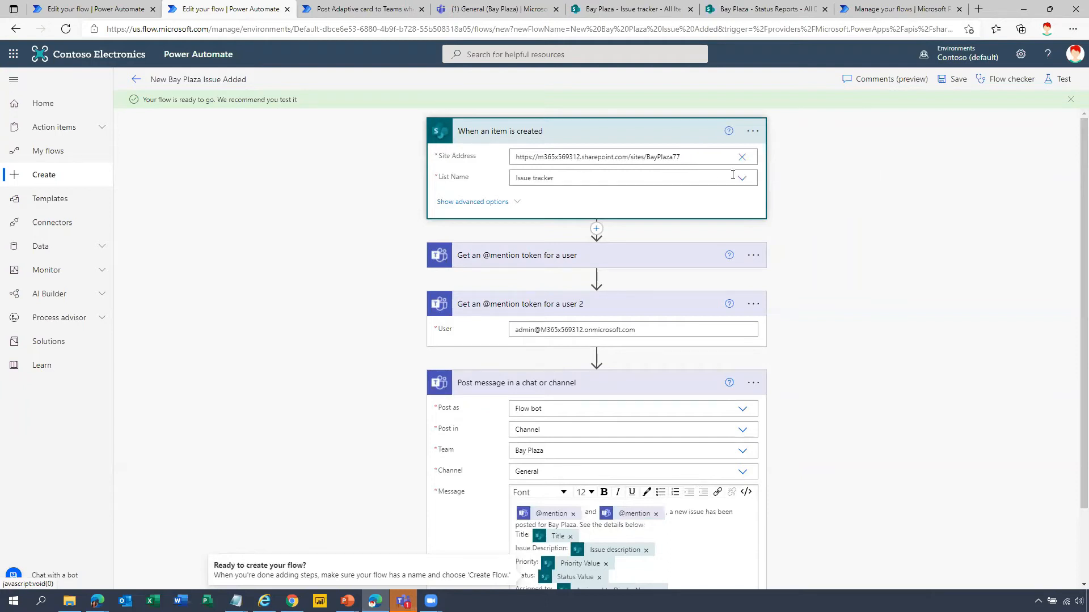
click(742, 180)
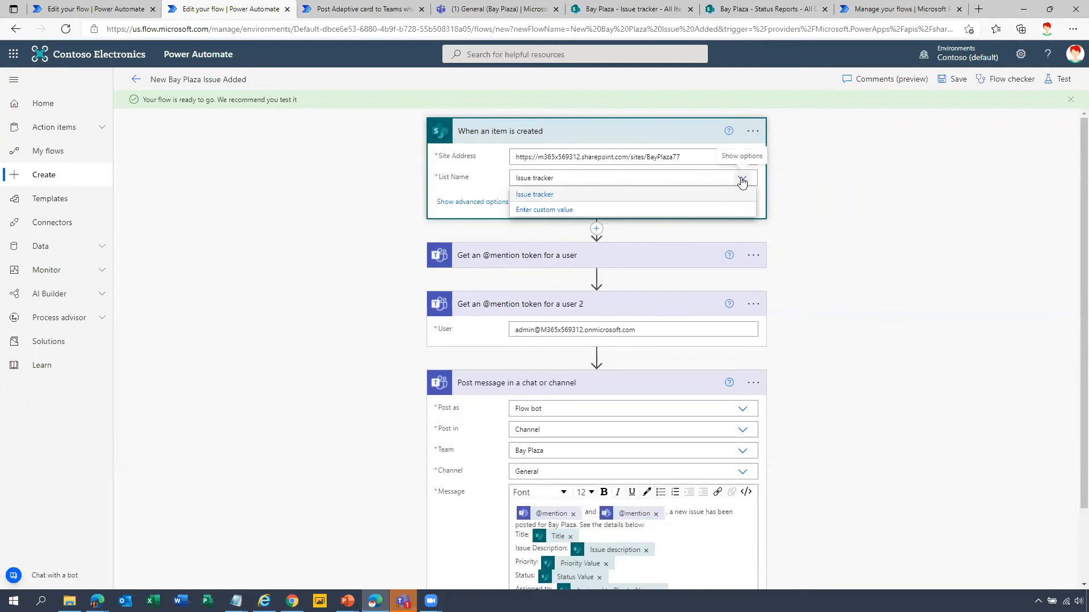
click(586, 202)
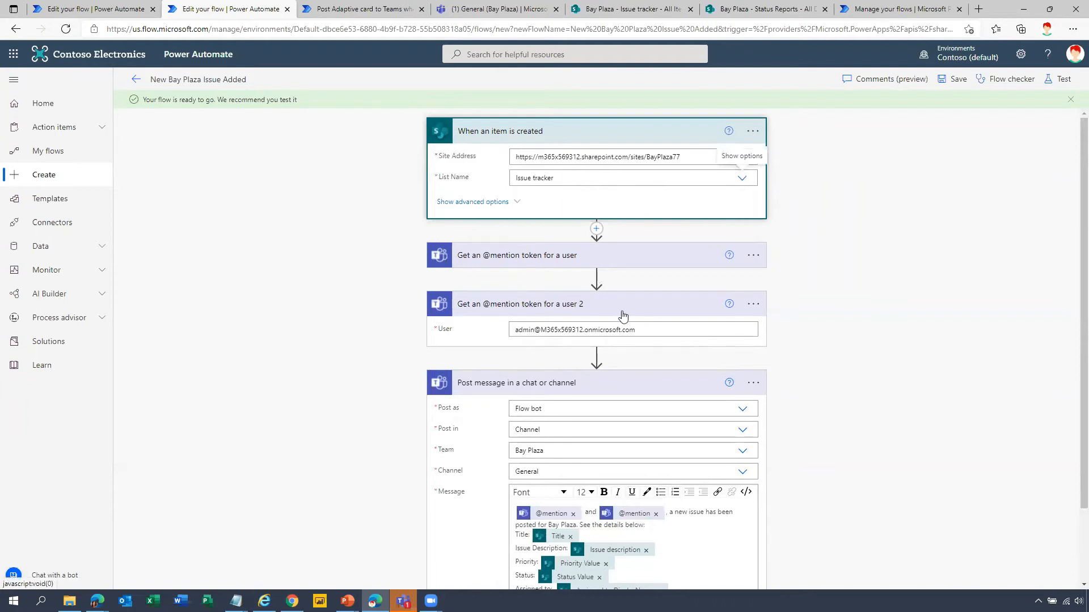
click(686, 306)
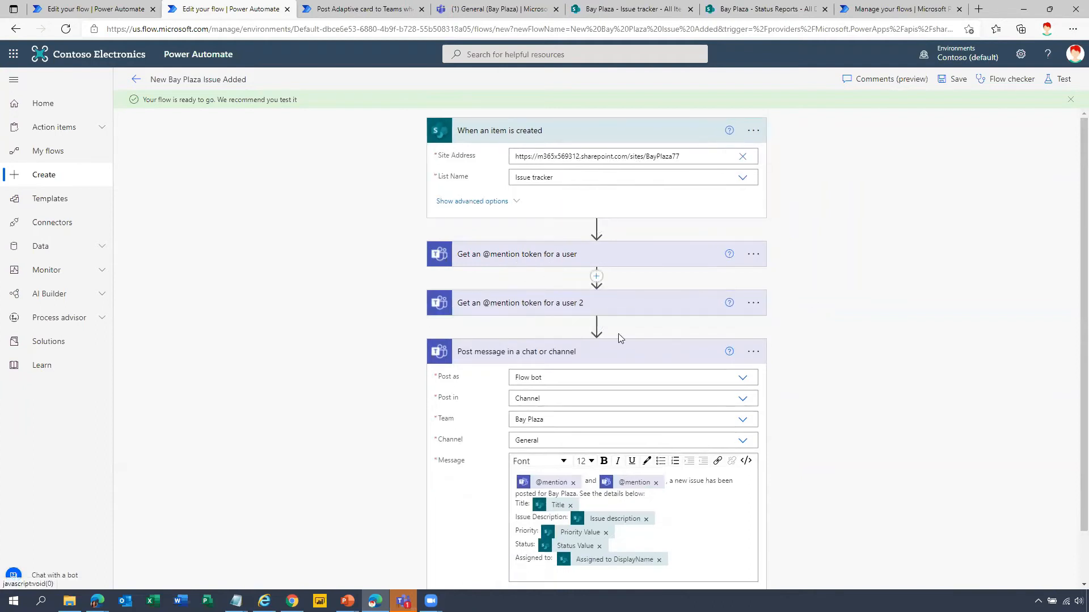
scroll(708, 408, down, 1)
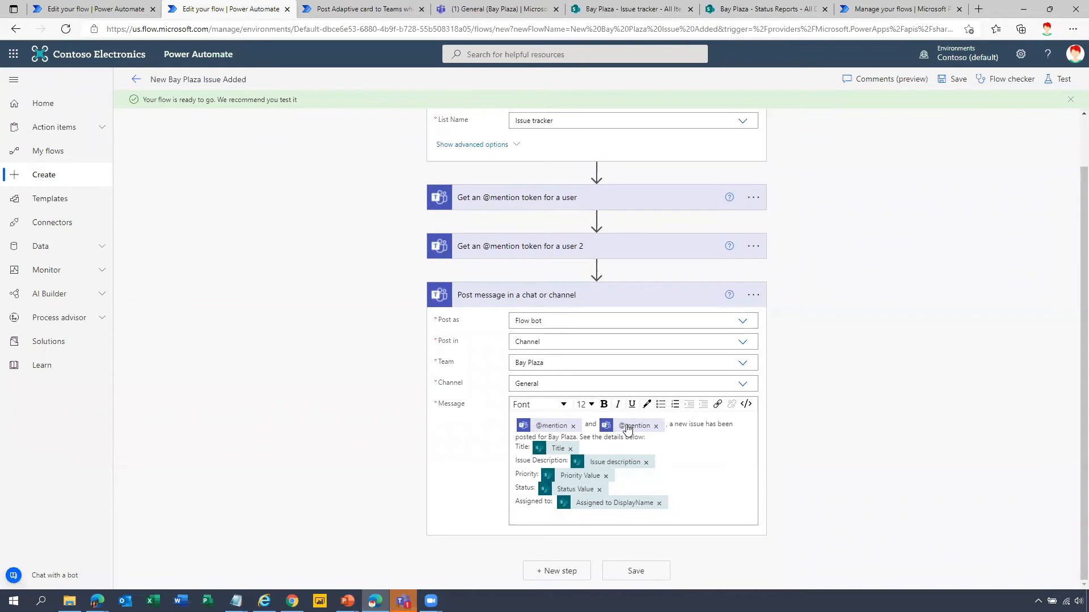
mouse_move(635, 430)
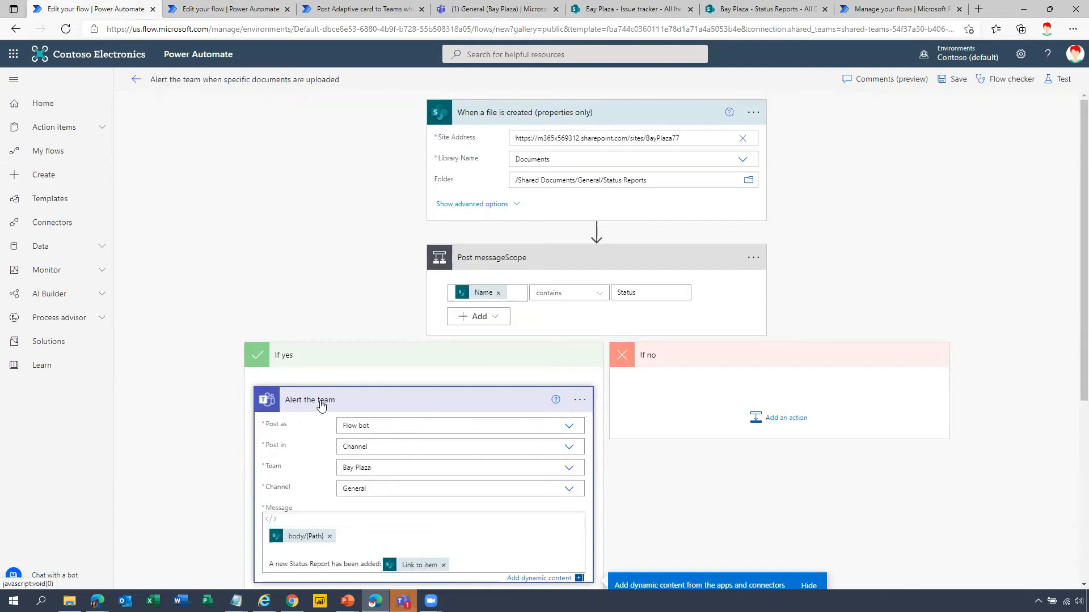
click(585, 401)
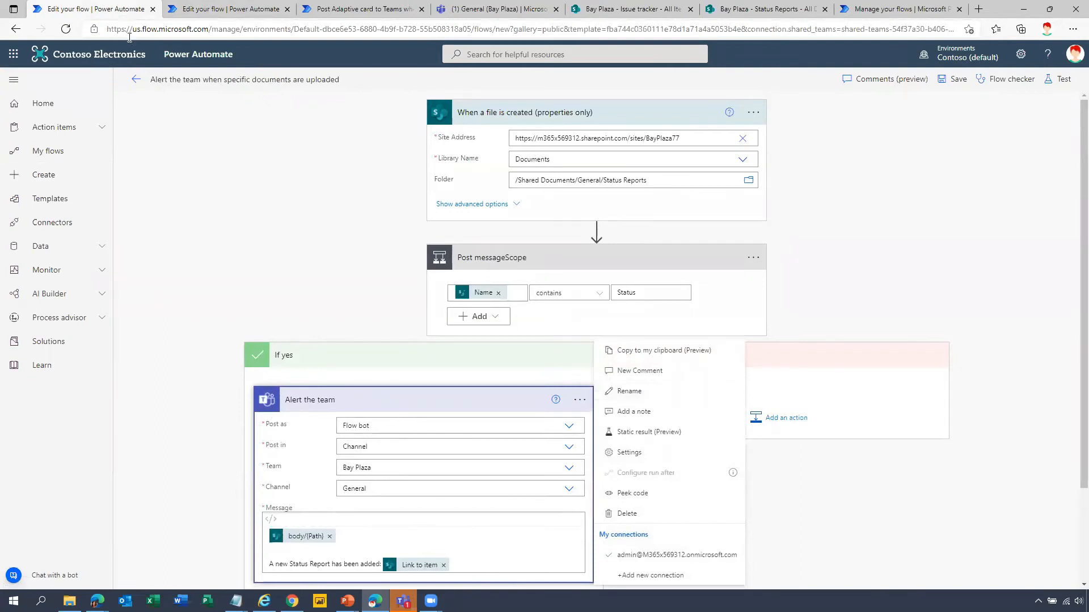
click(230, 10)
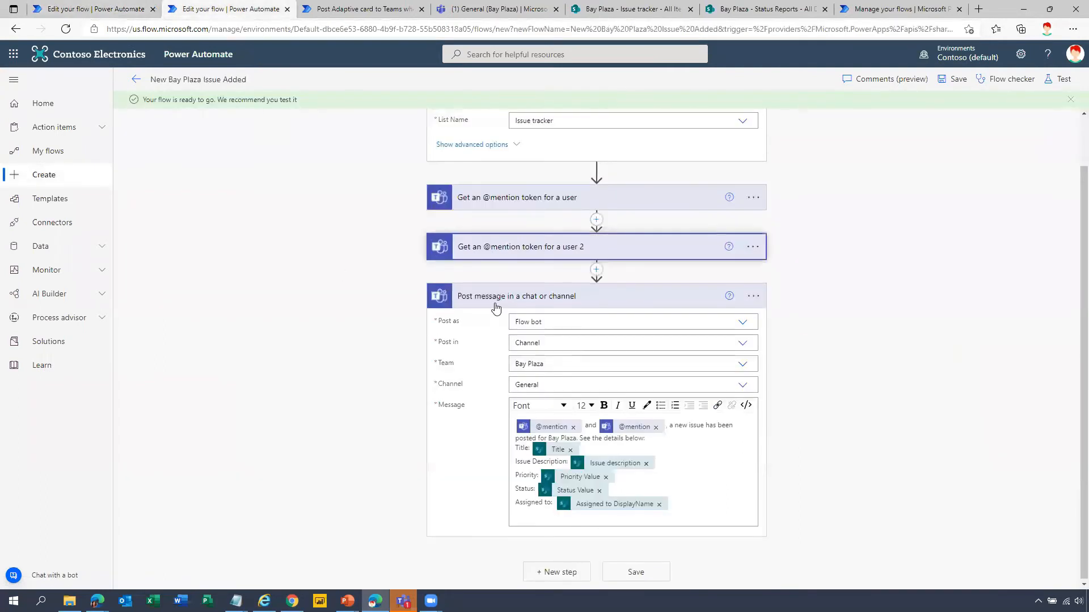
Step: Add a new step to the issue flow, search the operations for teams, and browse the Microsoft Teams connector's actions
click(557, 572)
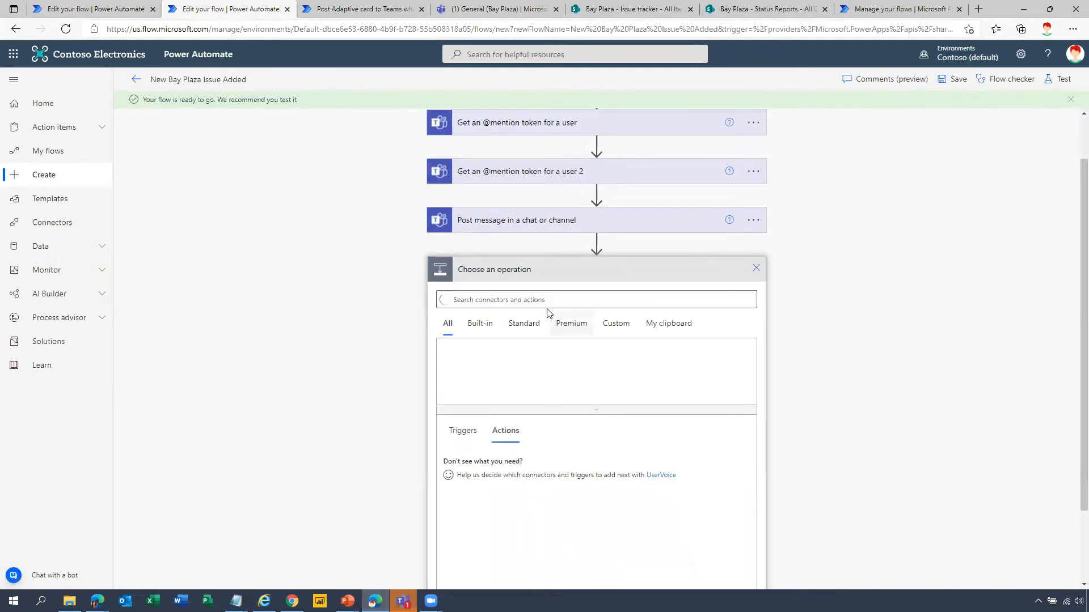
click(547, 300)
text(tea)
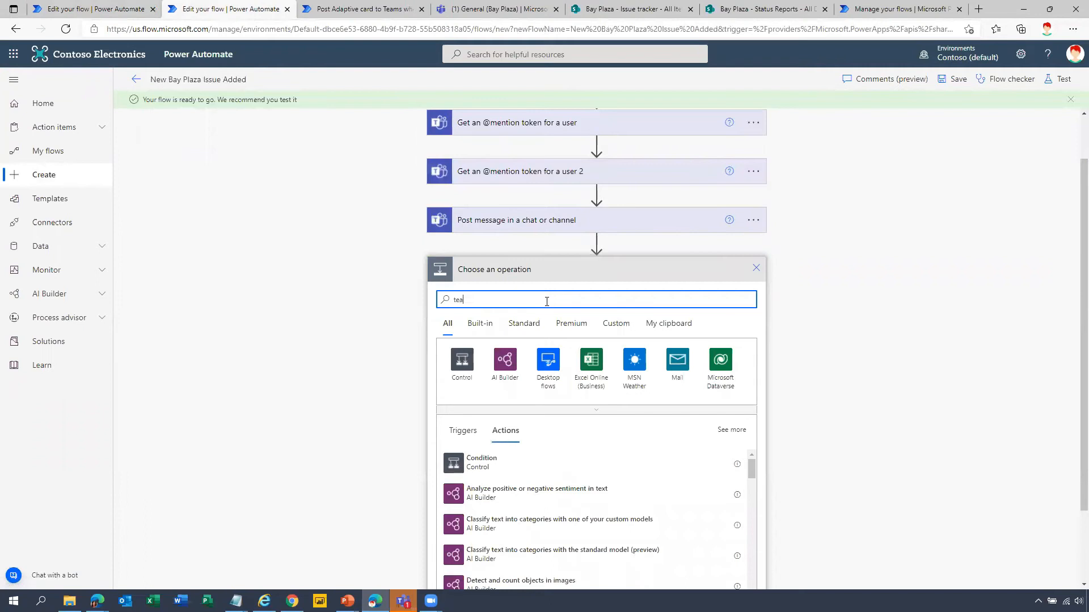
text(ms)
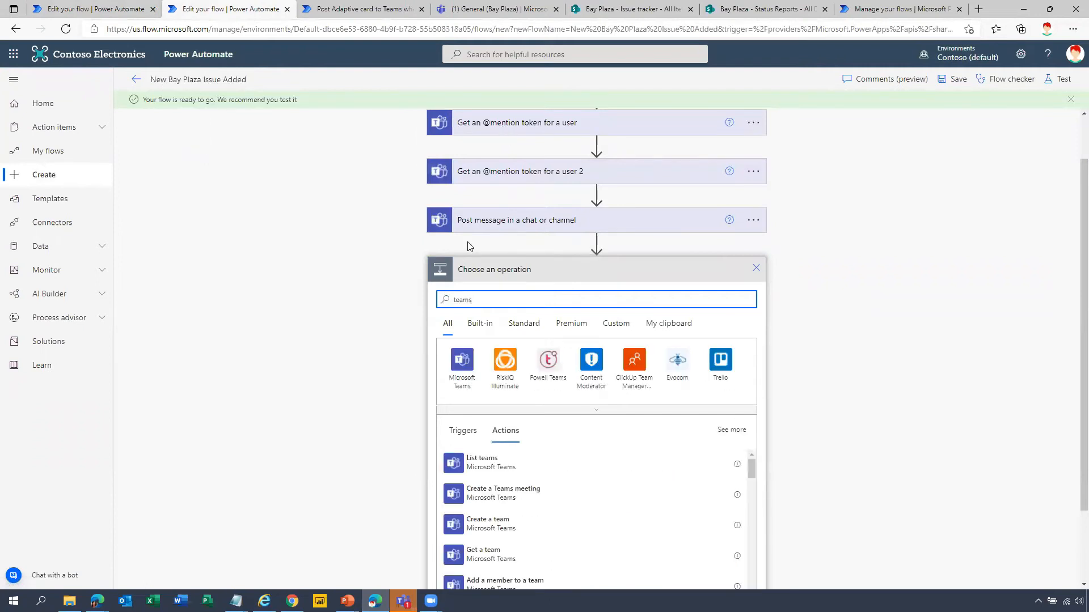
click(461, 361)
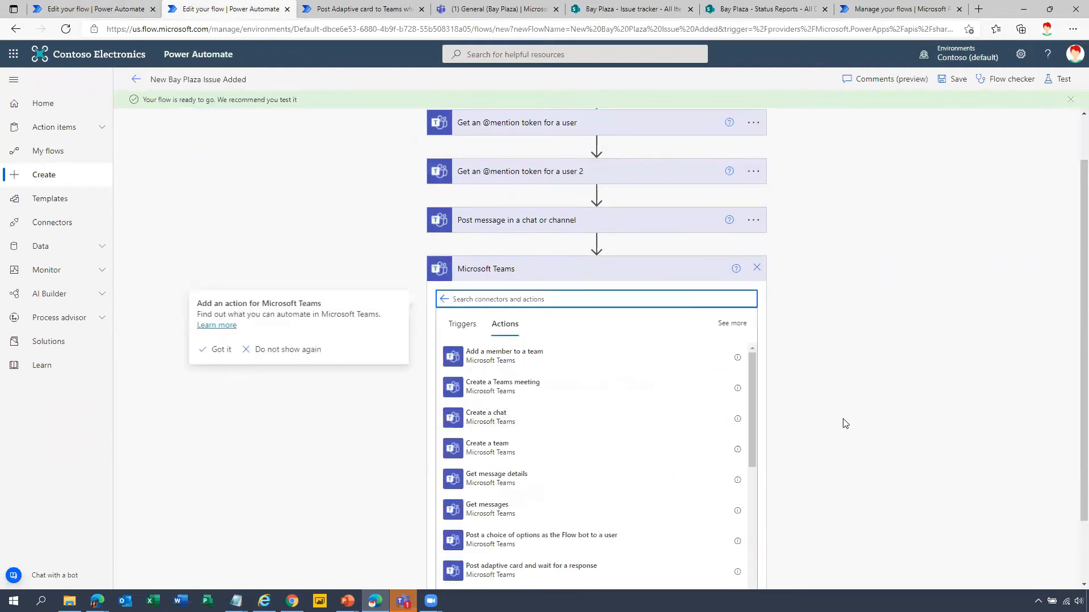
drag(750, 344, 756, 400)
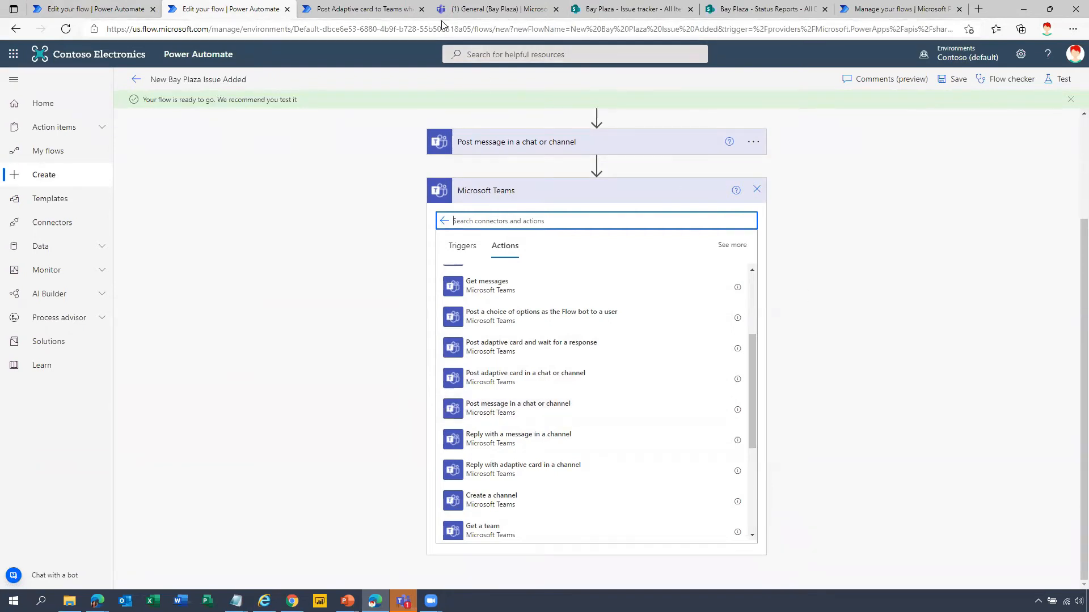
Step: Switch to Microsoft Teams and read the full new-issue alert in the posts of Bay Plaza's General channel
click(476, 9)
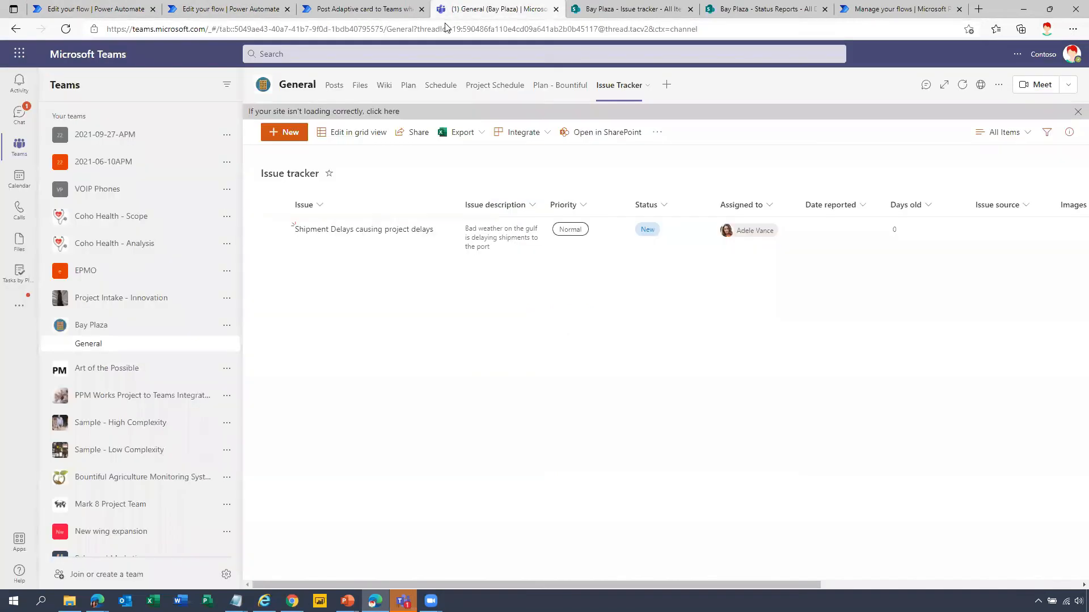
click(335, 85)
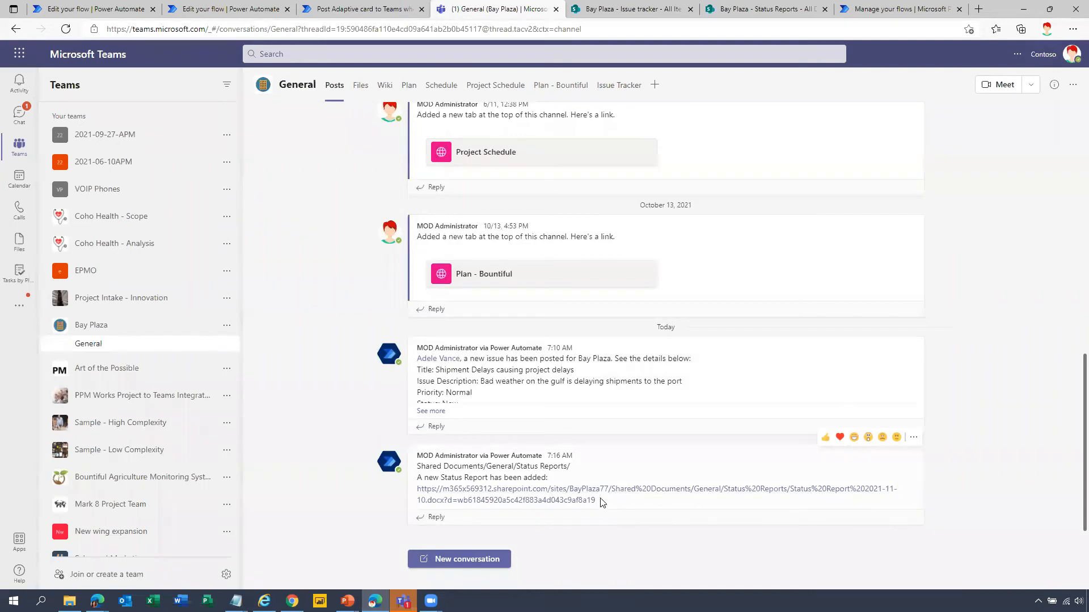
click(431, 412)
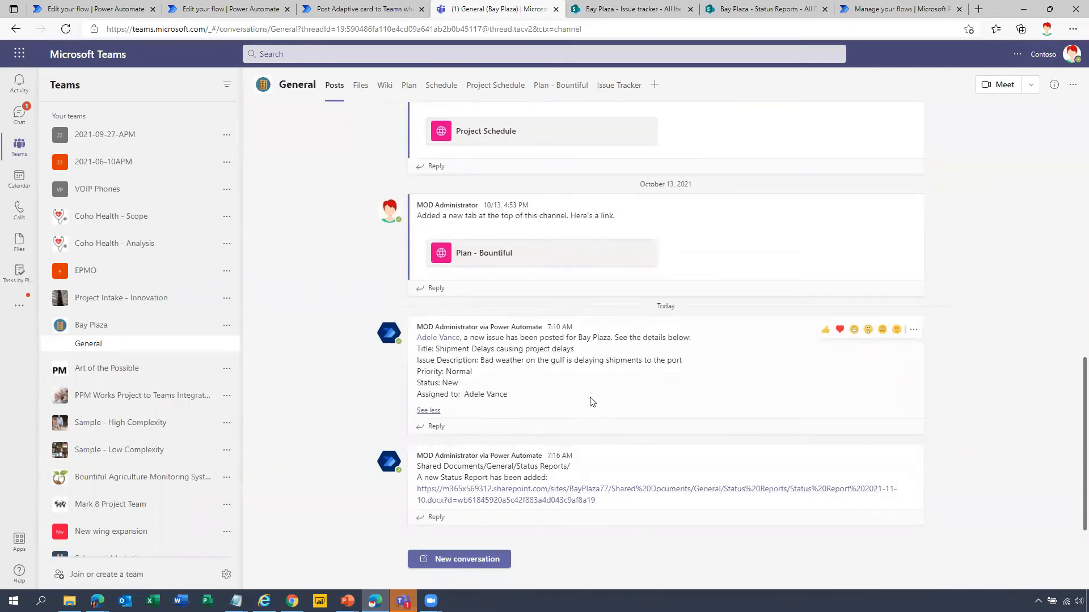
click(433, 338)
Step: Return to the New Bay Plaza Issue Added flow and test it automatically with the recently used trigger that succeeded
click(254, 11)
click(277, 263)
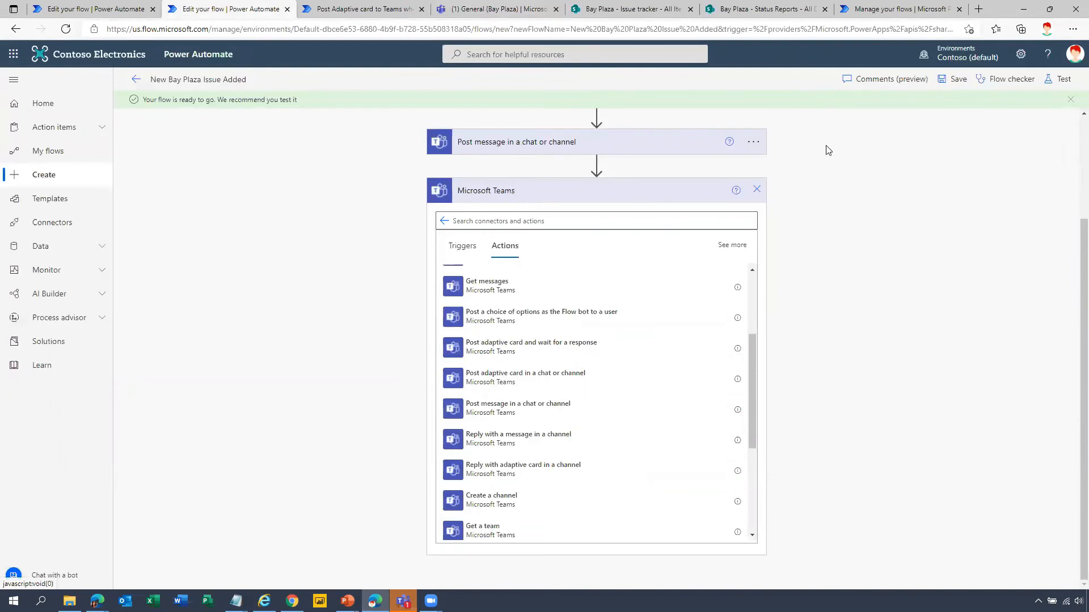
click(1045, 78)
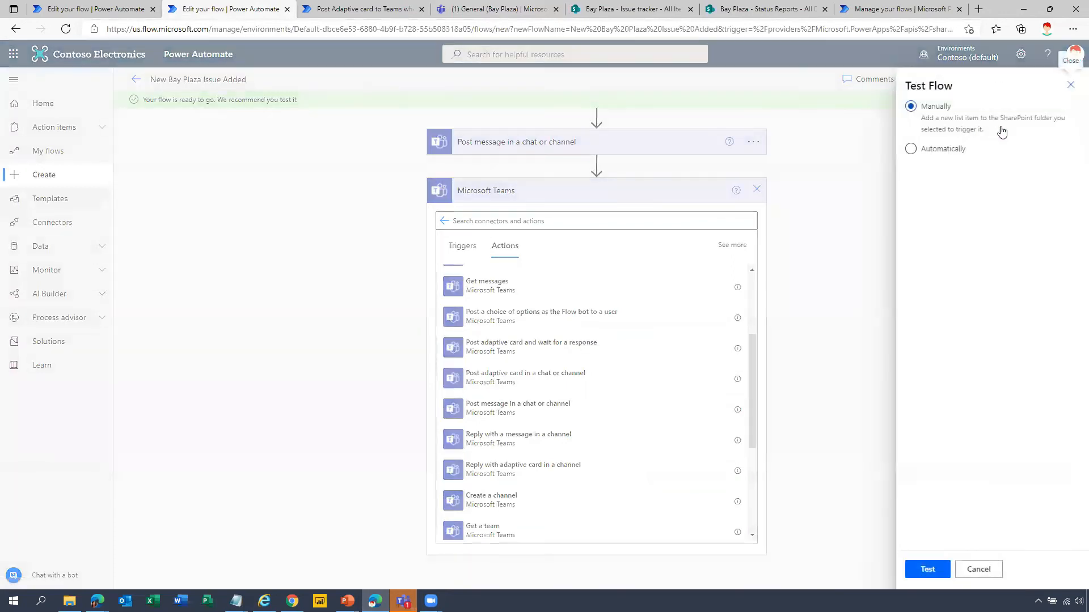
click(912, 150)
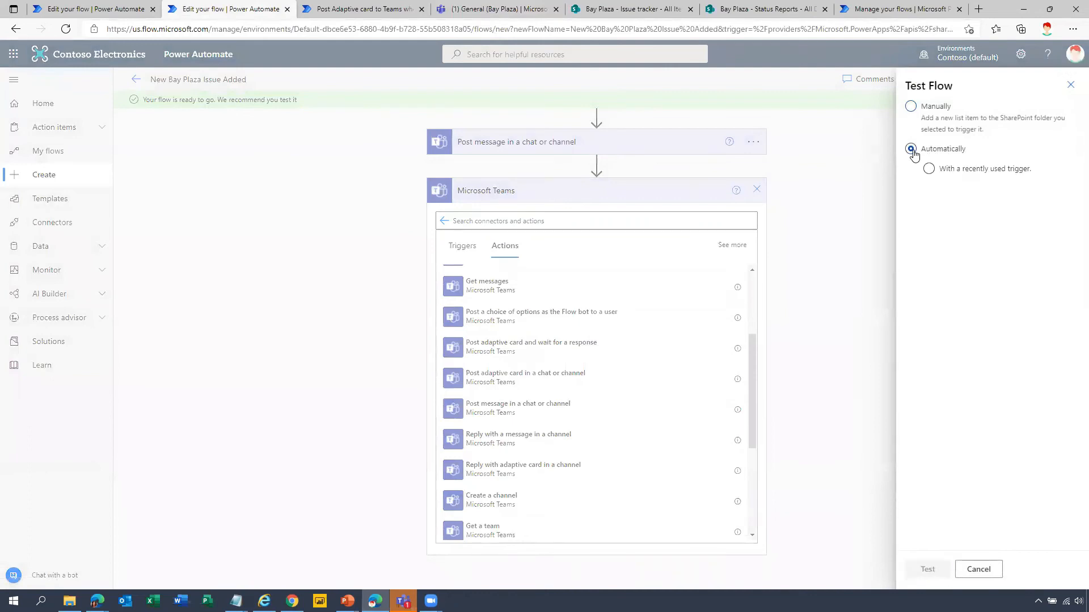
click(930, 169)
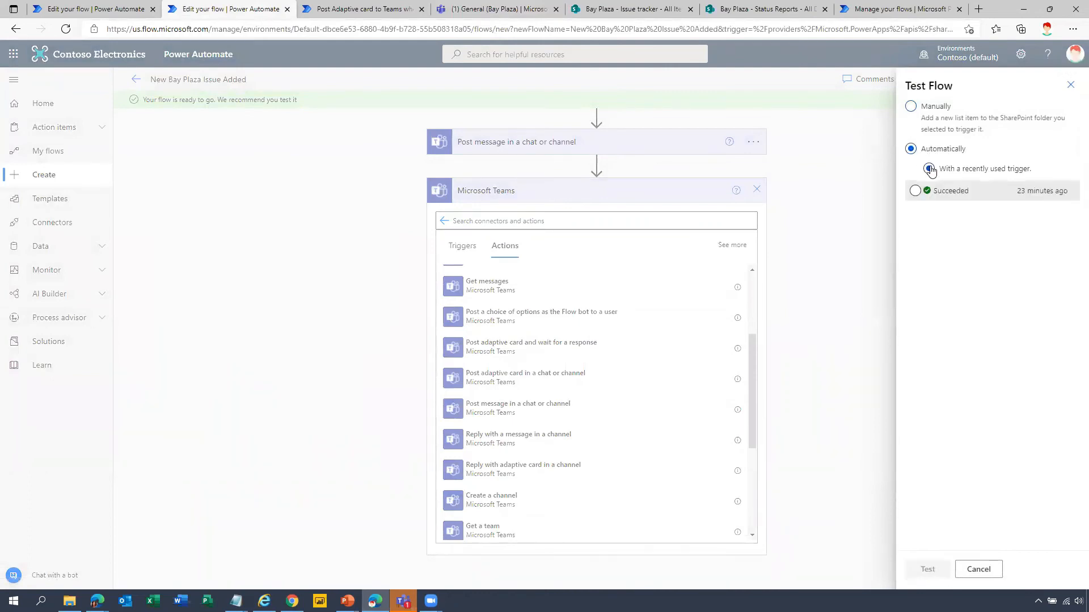
click(915, 192)
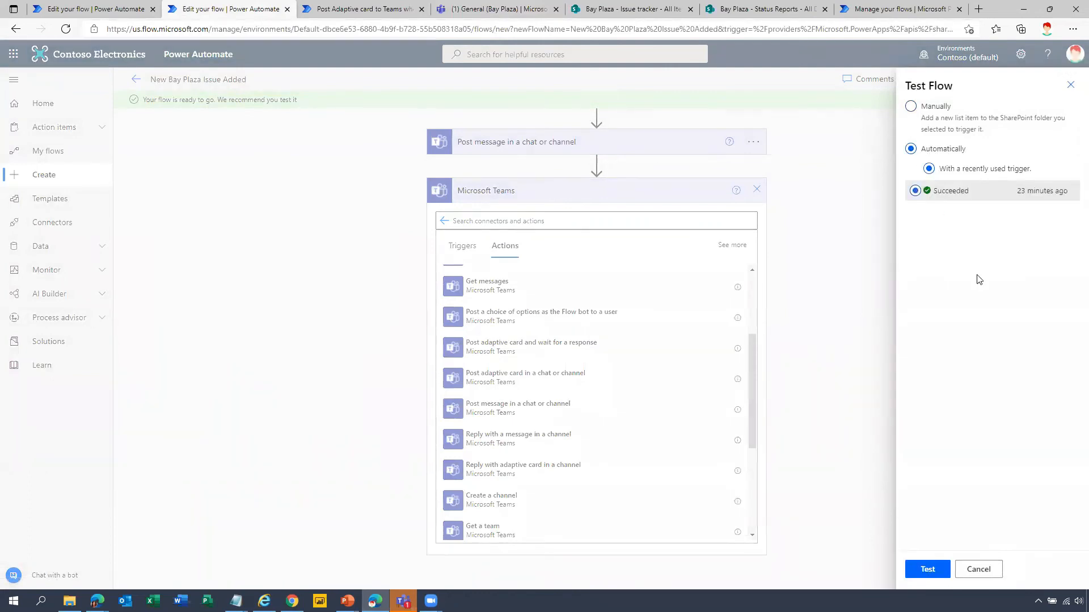
click(928, 568)
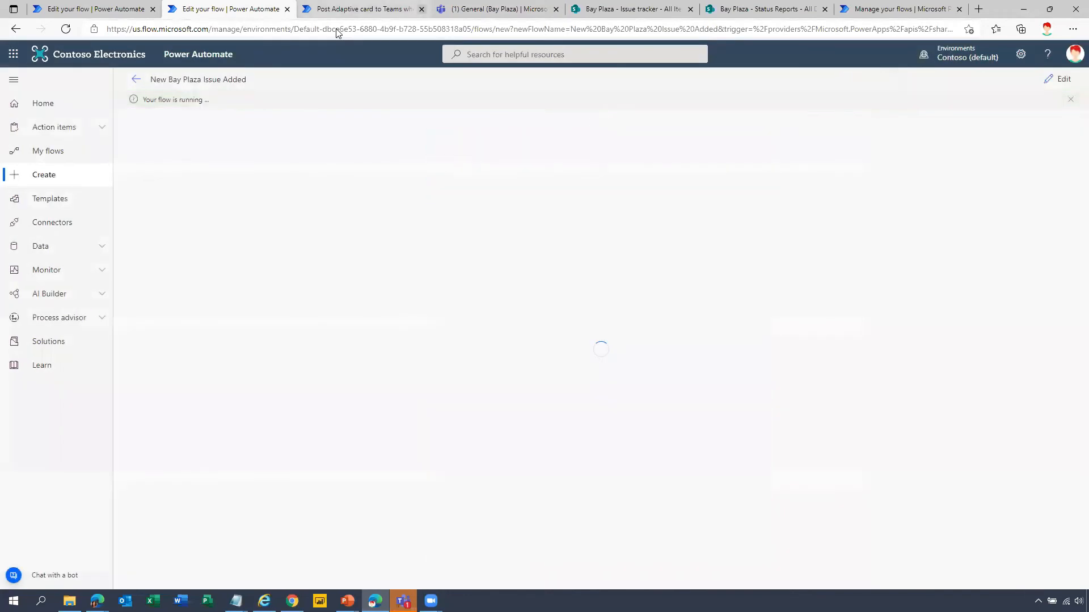
click(481, 9)
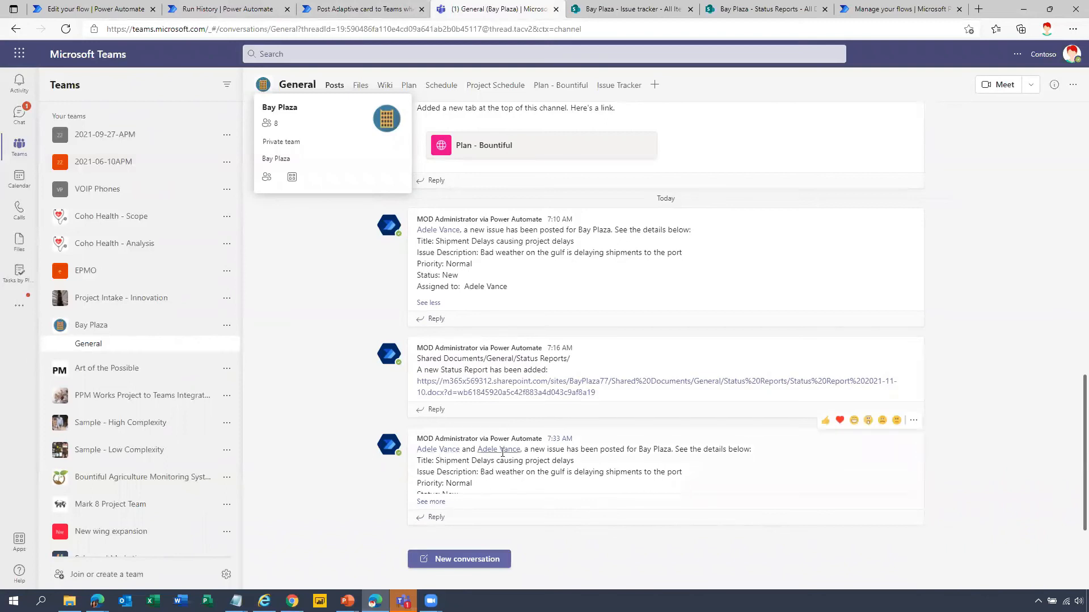
mouse_move(502, 449)
click(204, 10)
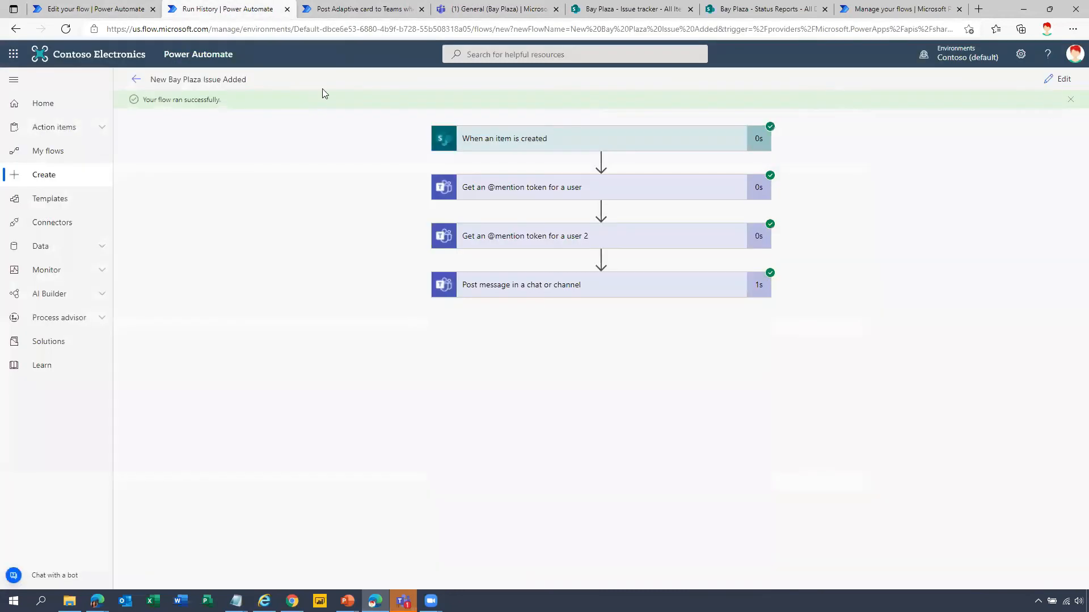
click(540, 243)
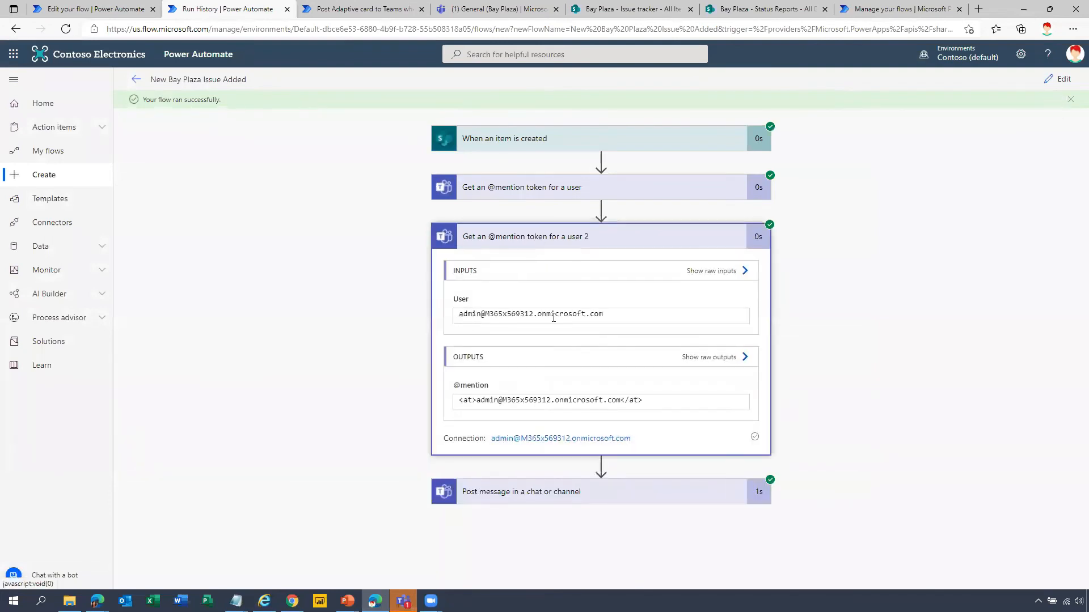
click(509, 189)
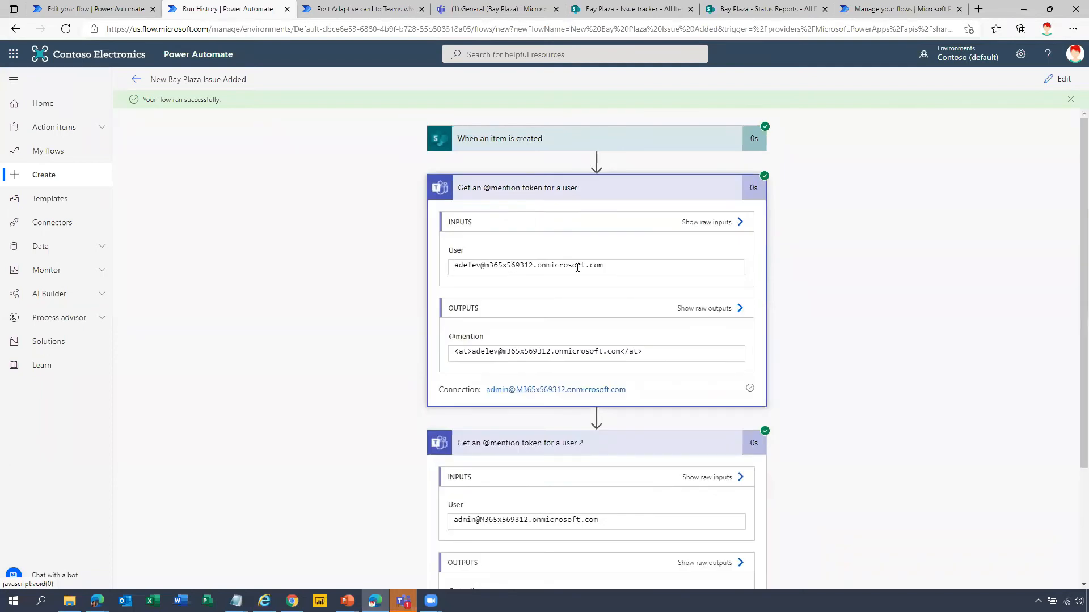
scroll(826, 367, down, 1)
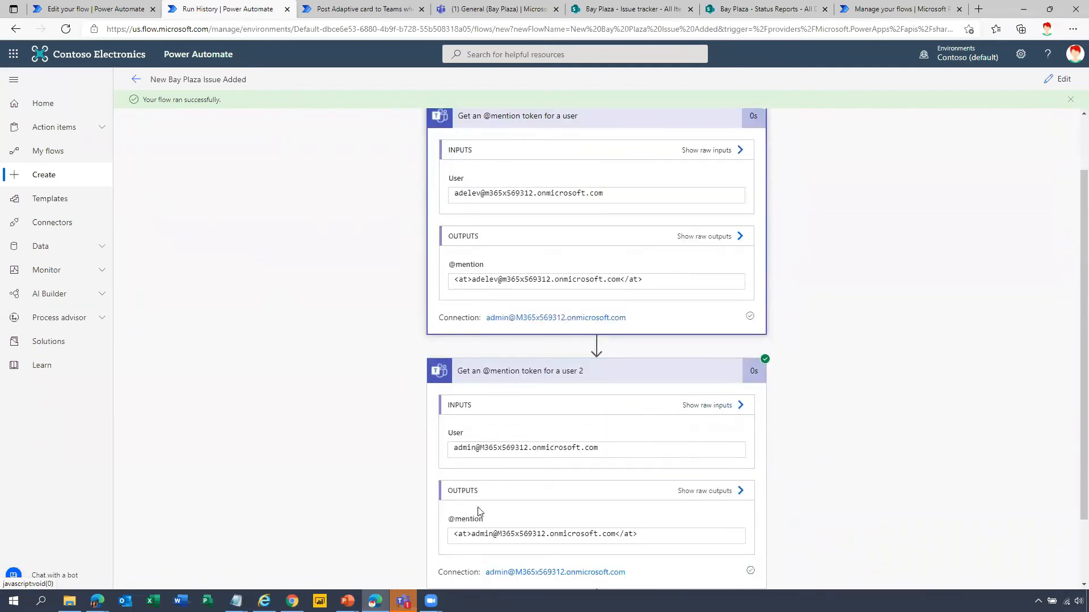
click(1065, 80)
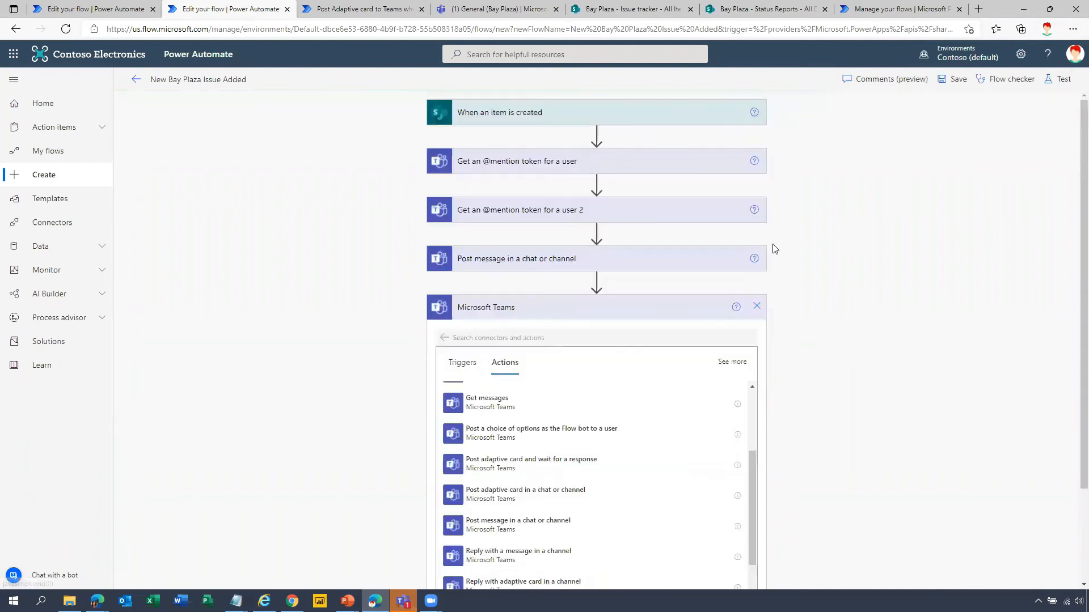
click(526, 164)
click(541, 243)
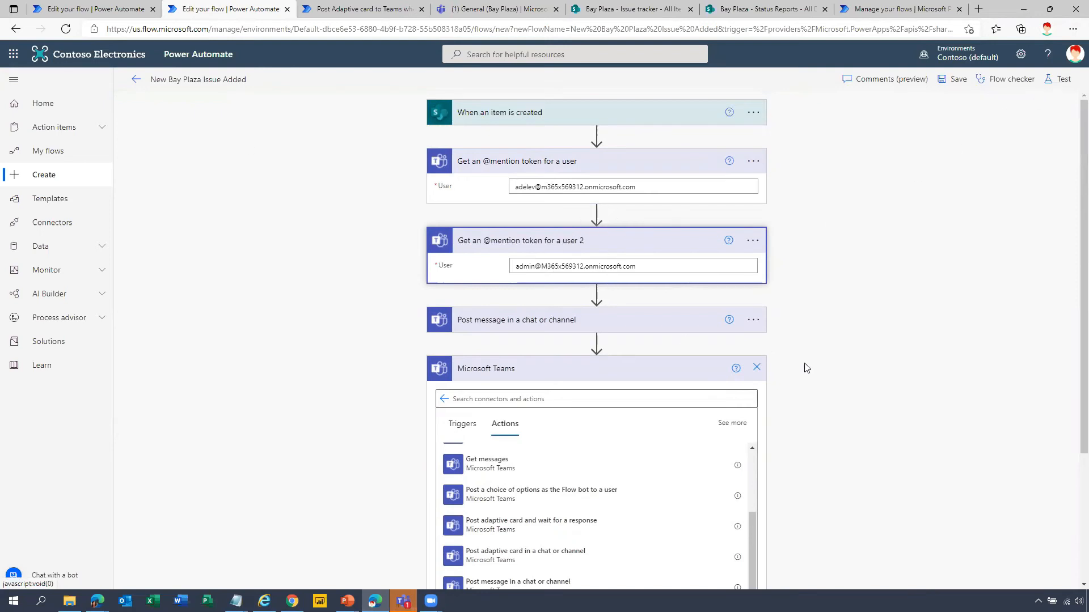
scroll(624, 272, down, 3)
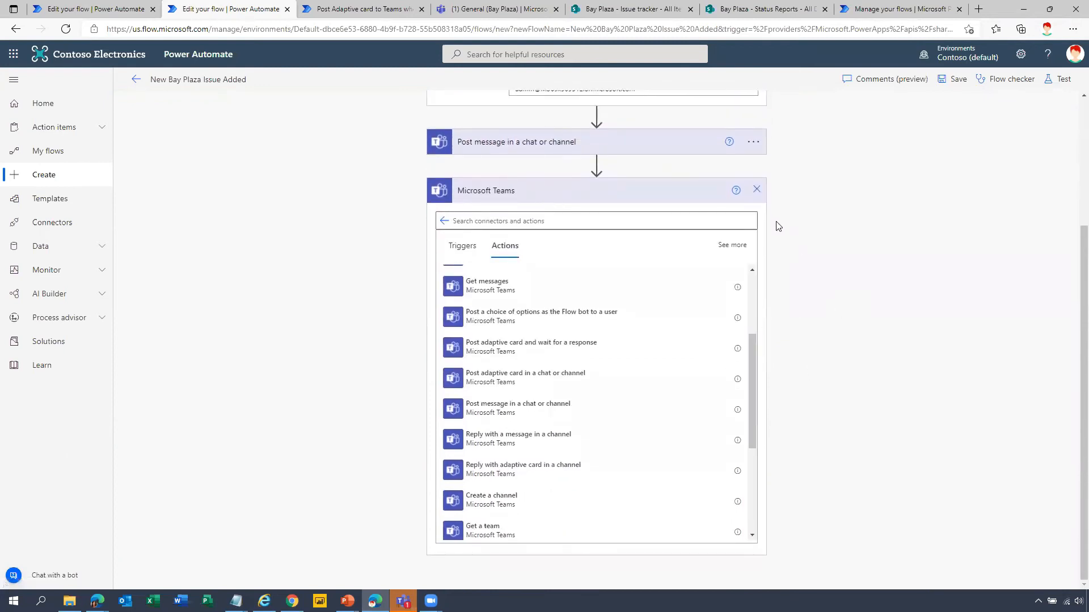
click(755, 191)
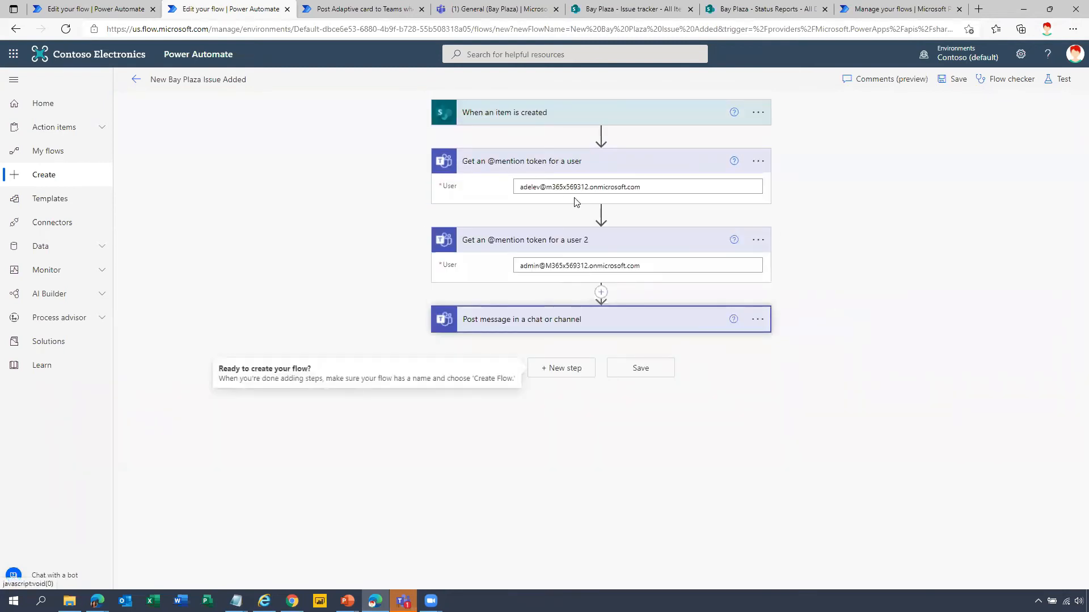
click(601, 213)
click(593, 230)
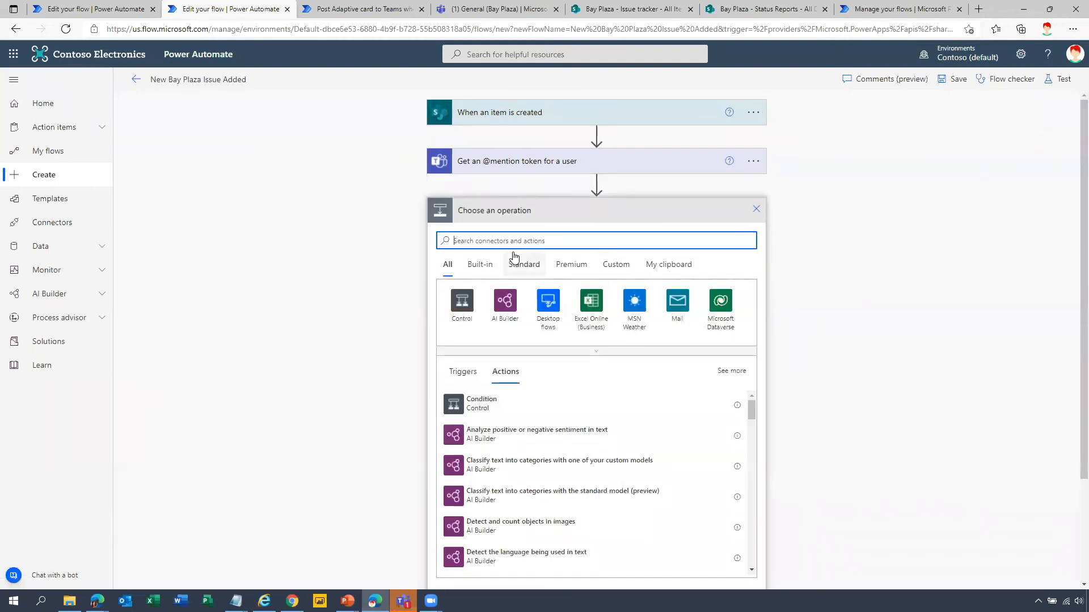
text(Get an @mention)
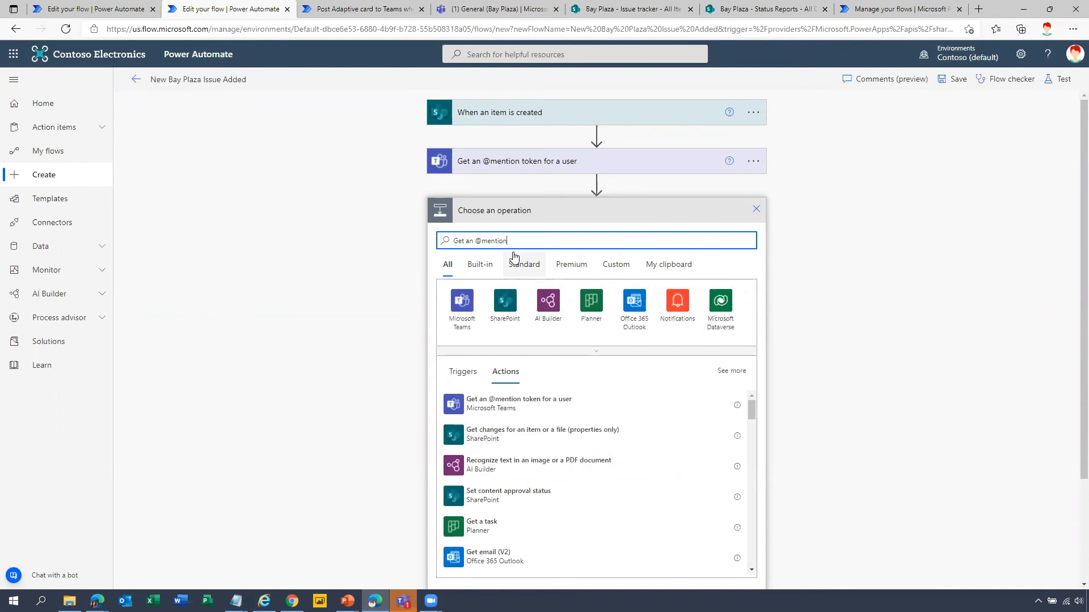
drag(507, 241, 442, 239)
key(BackSpace)
text(tea)
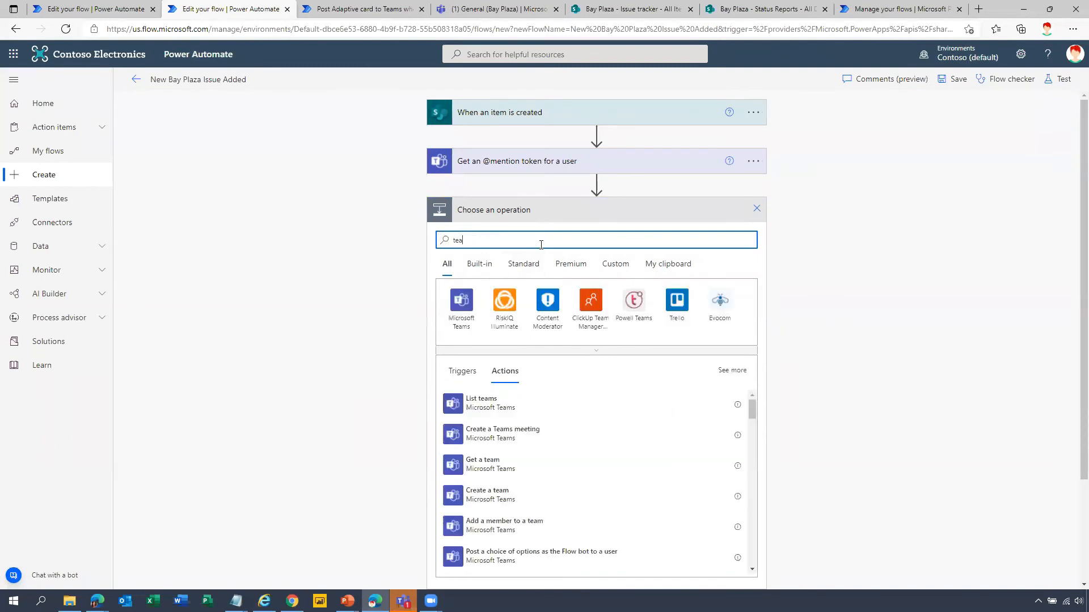
click(462, 309)
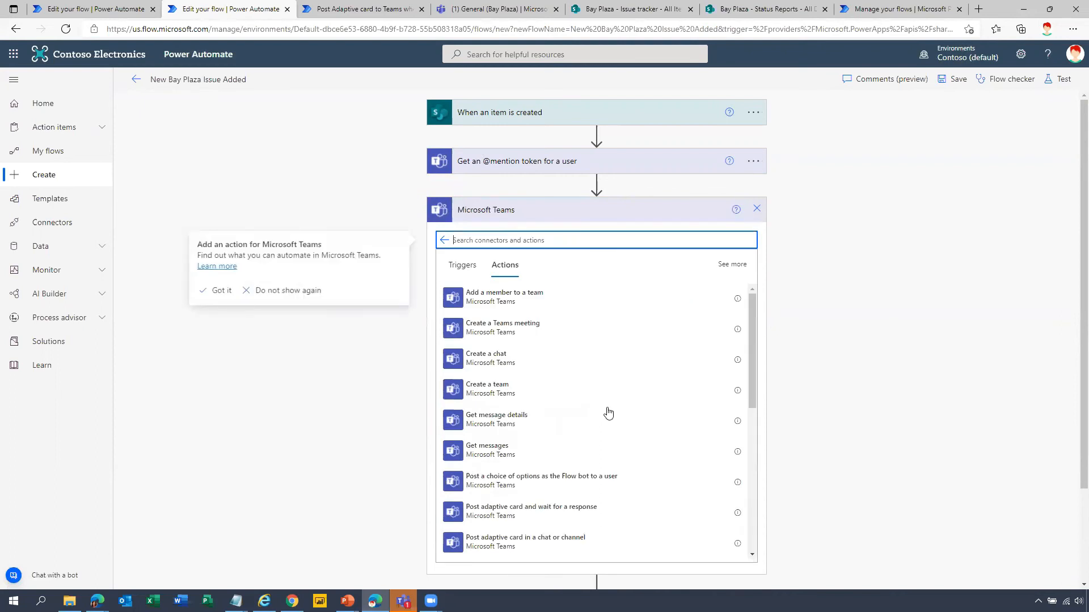
scroll(584, 367, down, 3)
scroll(546, 386, down, 3)
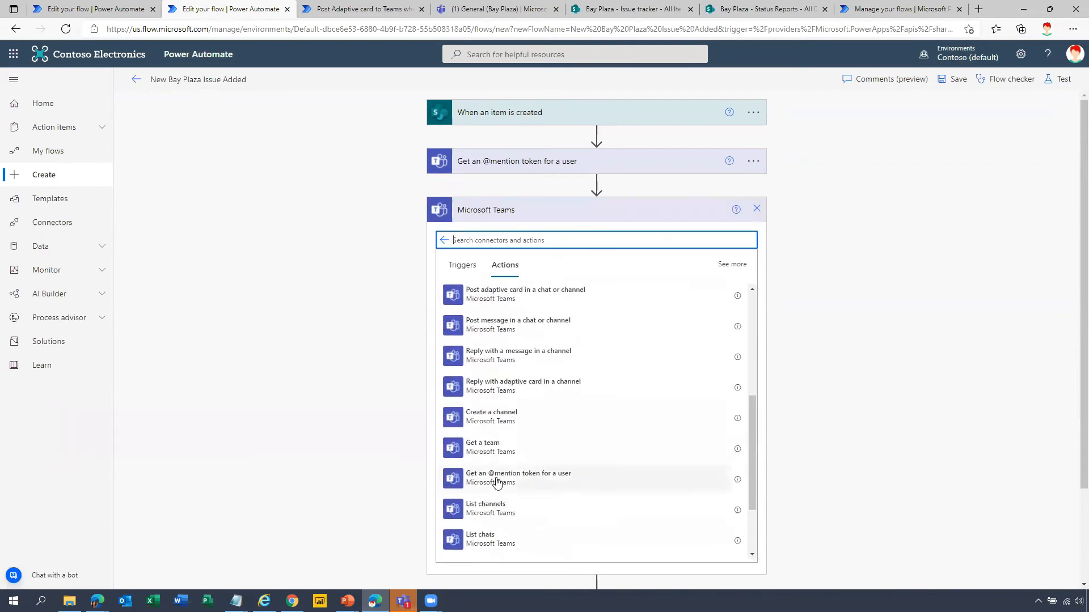
click(497, 482)
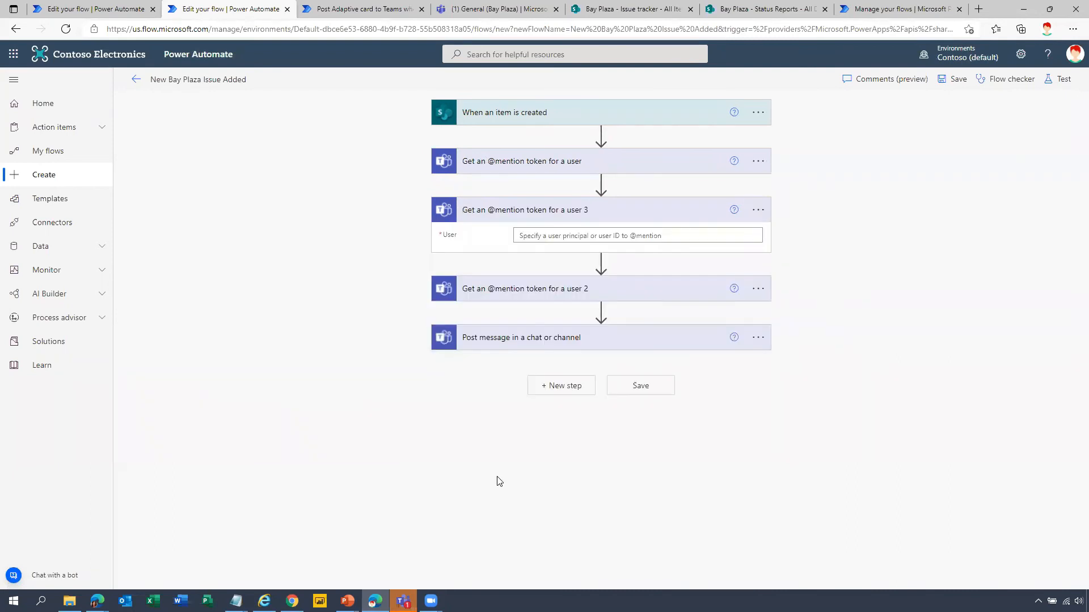
click(531, 237)
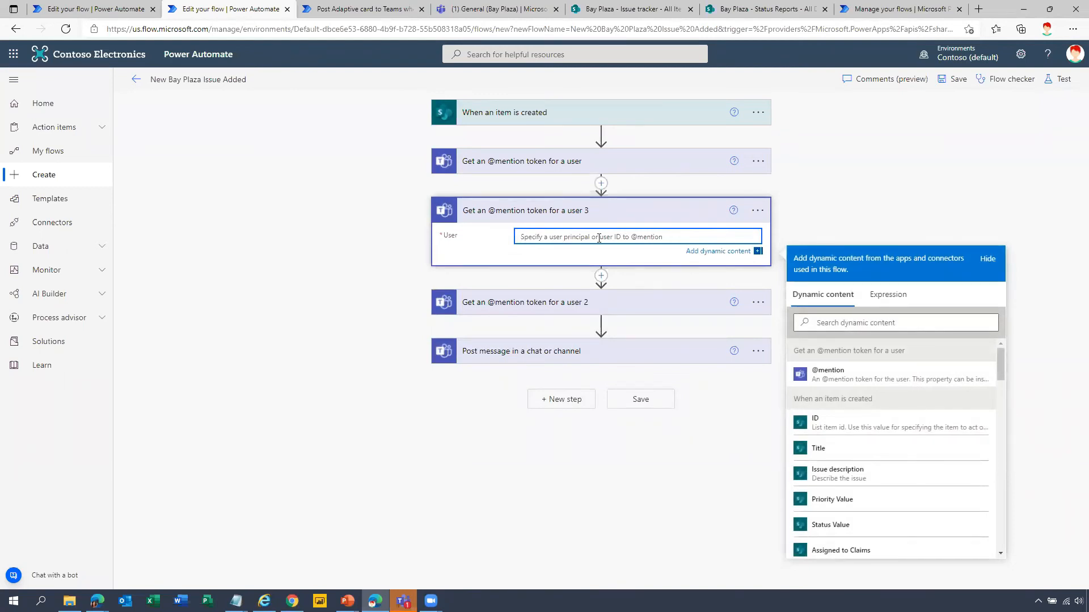
click(536, 301)
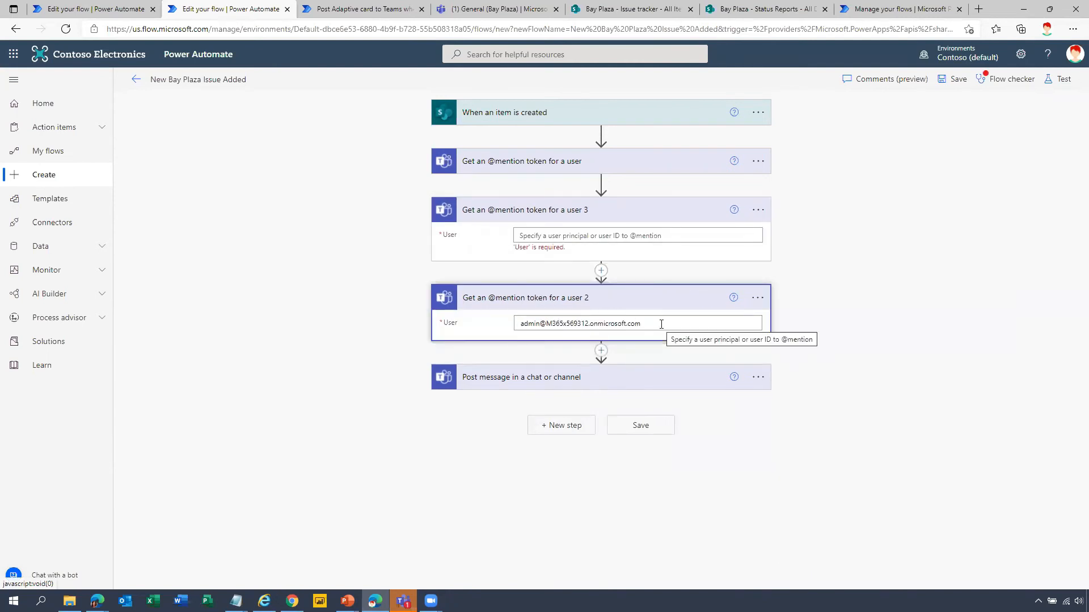
click(540, 379)
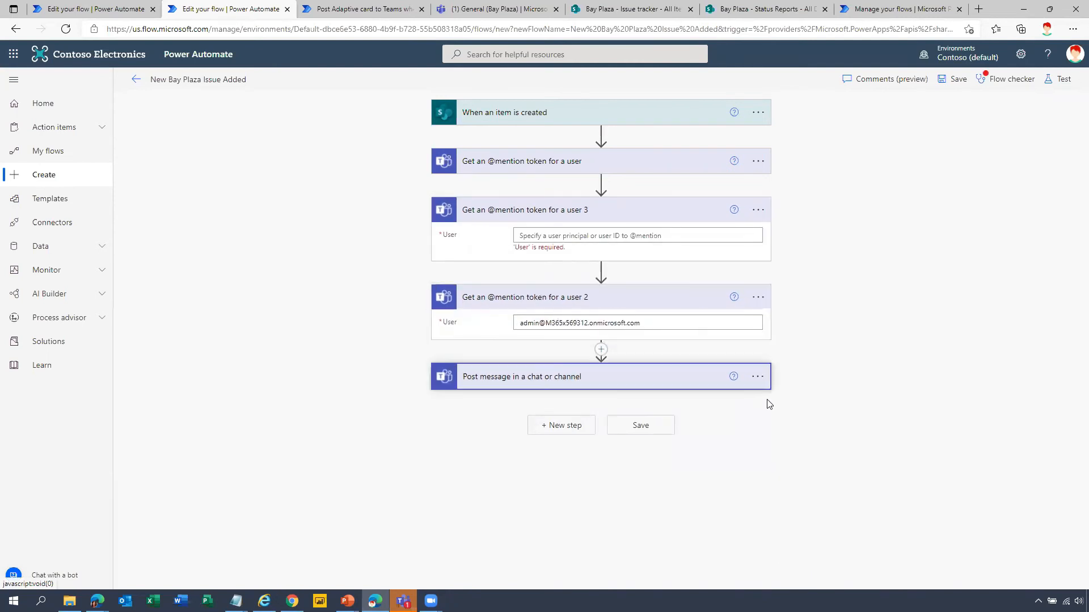
scroll(811, 391, down, 2)
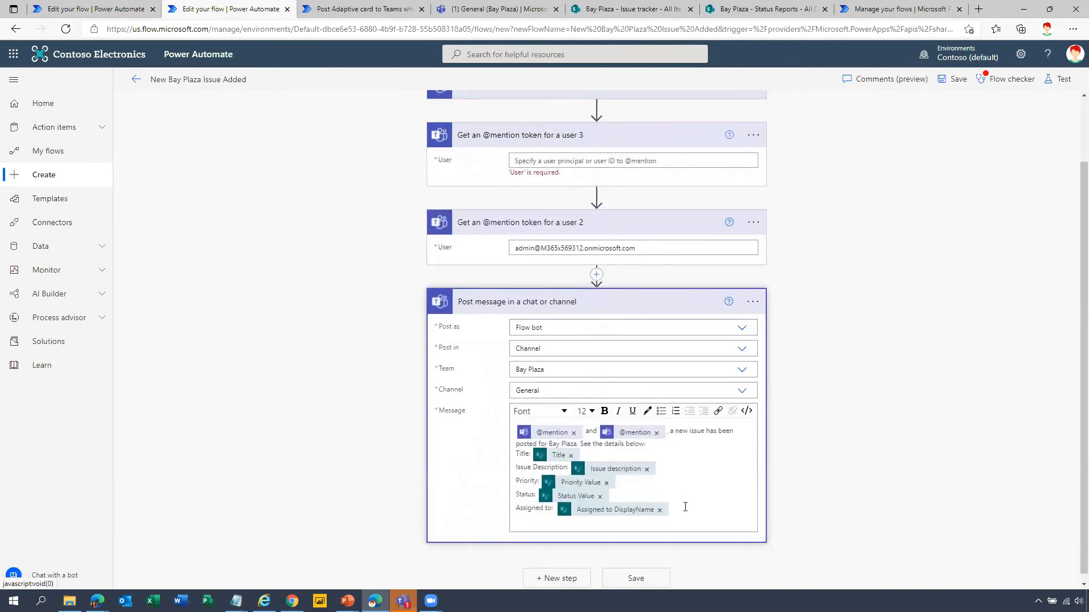
key(Return)
scroll(845, 483, down, 4)
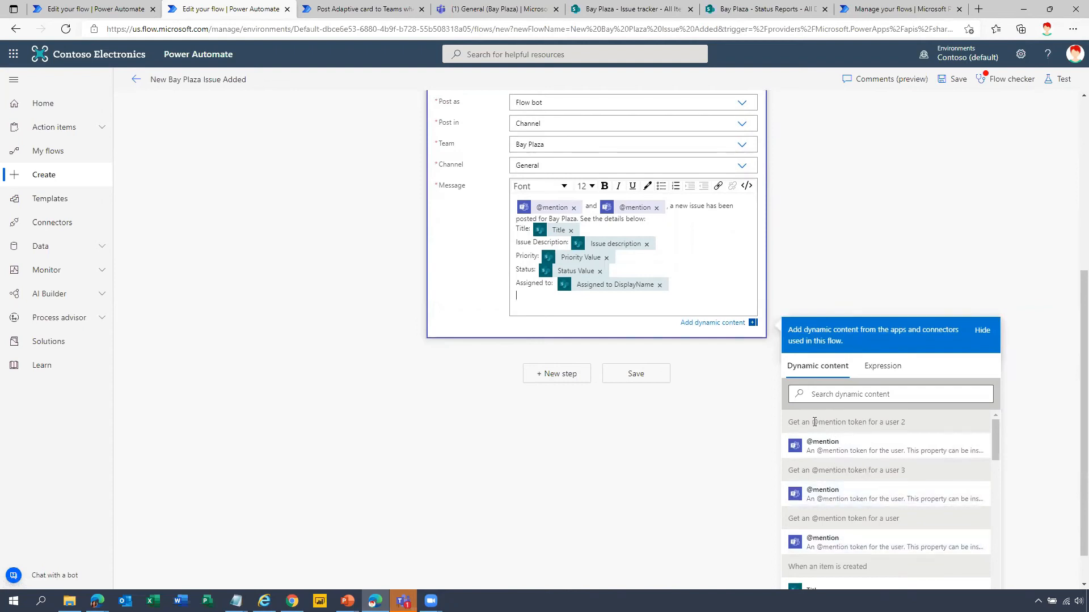
scroll(1006, 425, down, 1)
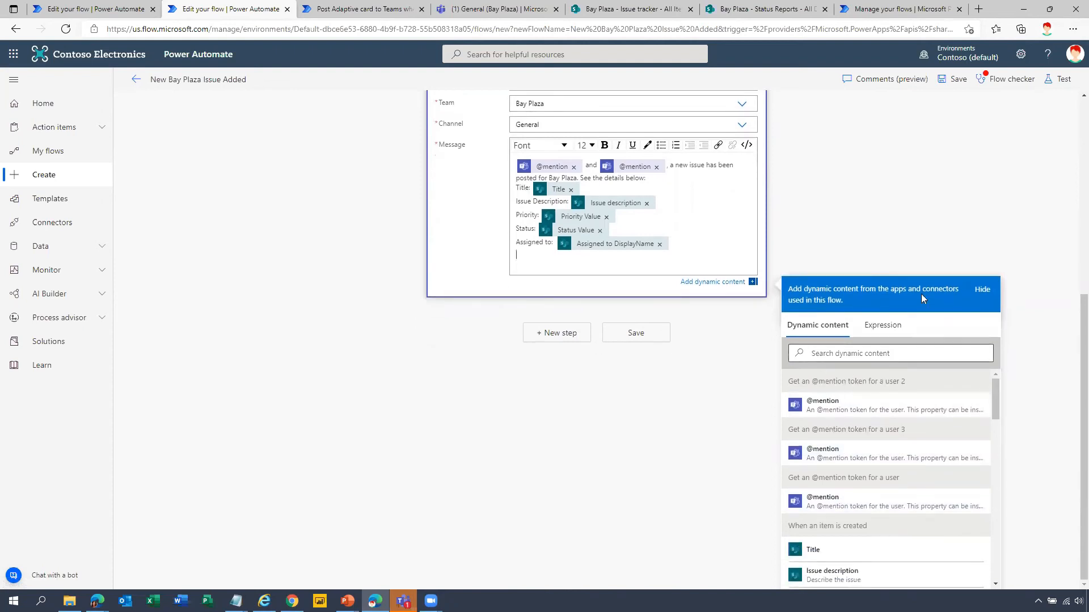
scroll(921, 294, up, 6)
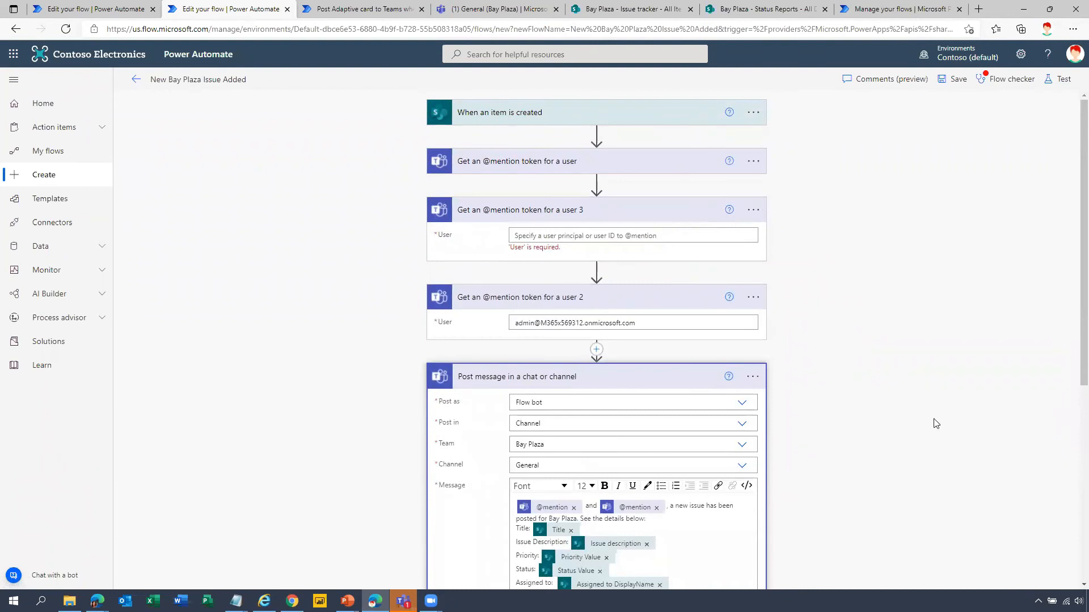
scroll(919, 431, down, 7)
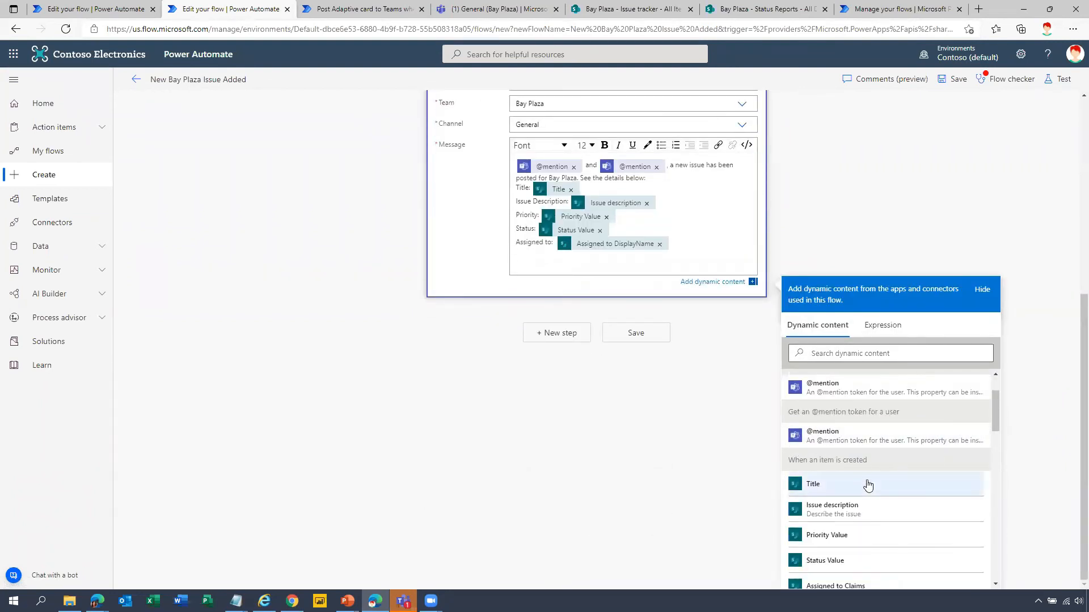
scroll(873, 524, down, 3)
scroll(877, 530, down, 10)
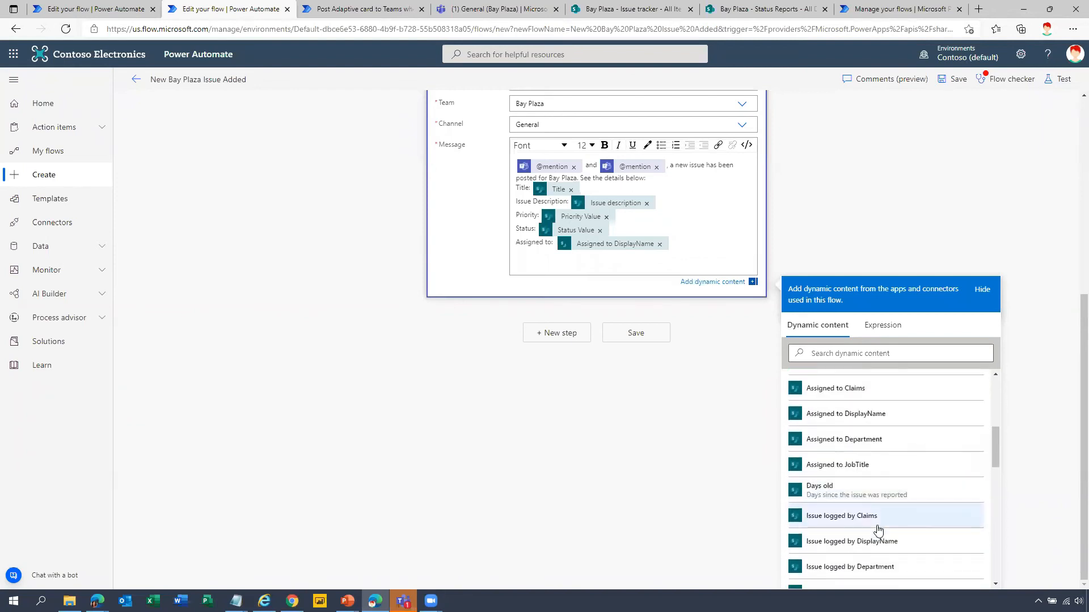
scroll(880, 530, down, 5)
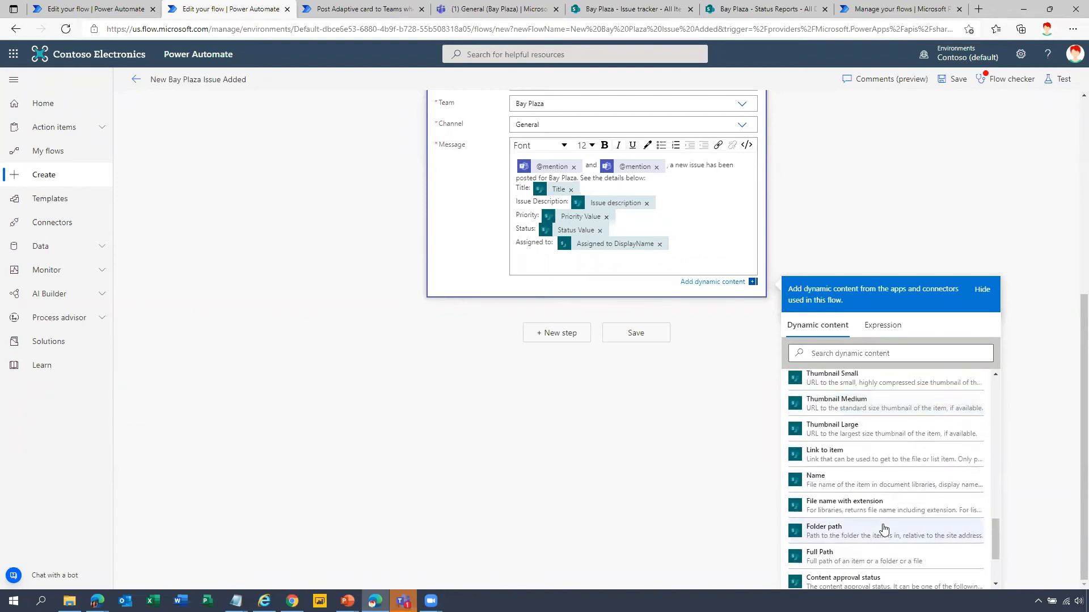
scroll(896, 528, up, 10)
scroll(905, 522, up, 8)
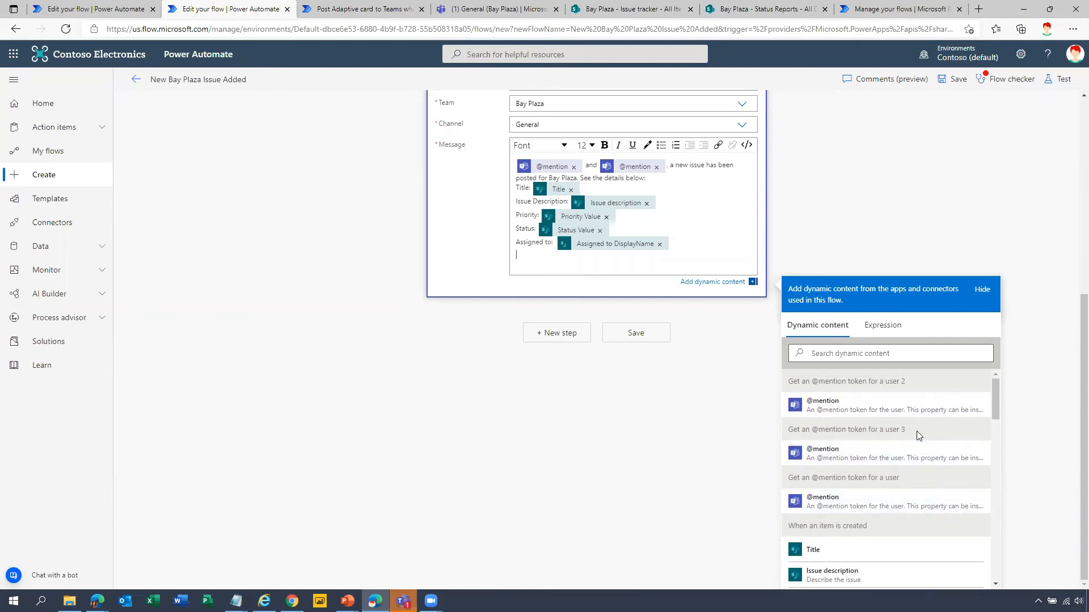
scroll(1032, 418, up, 6)
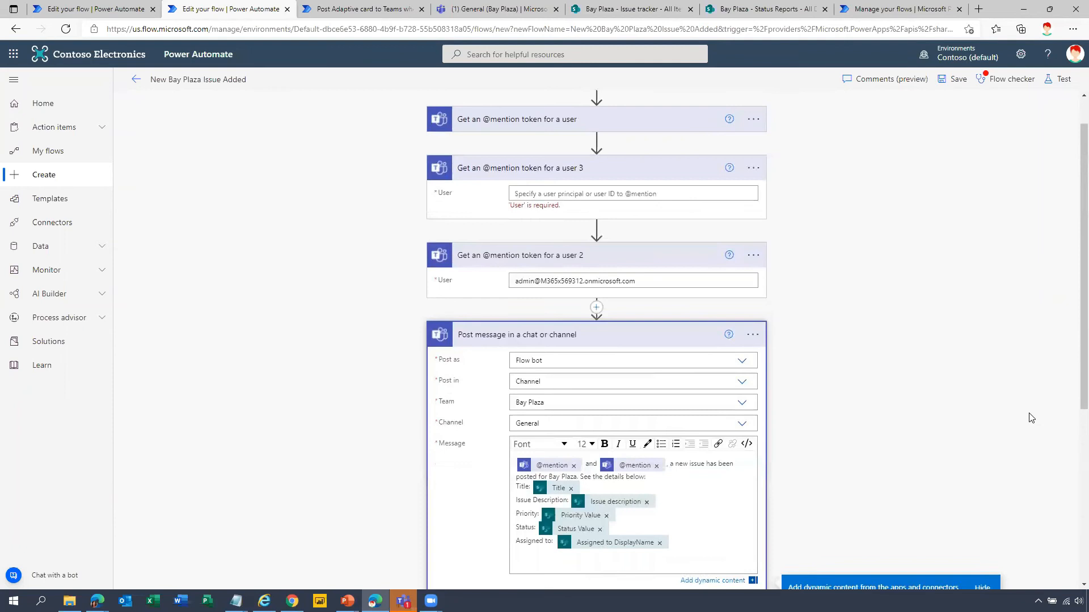
click(754, 298)
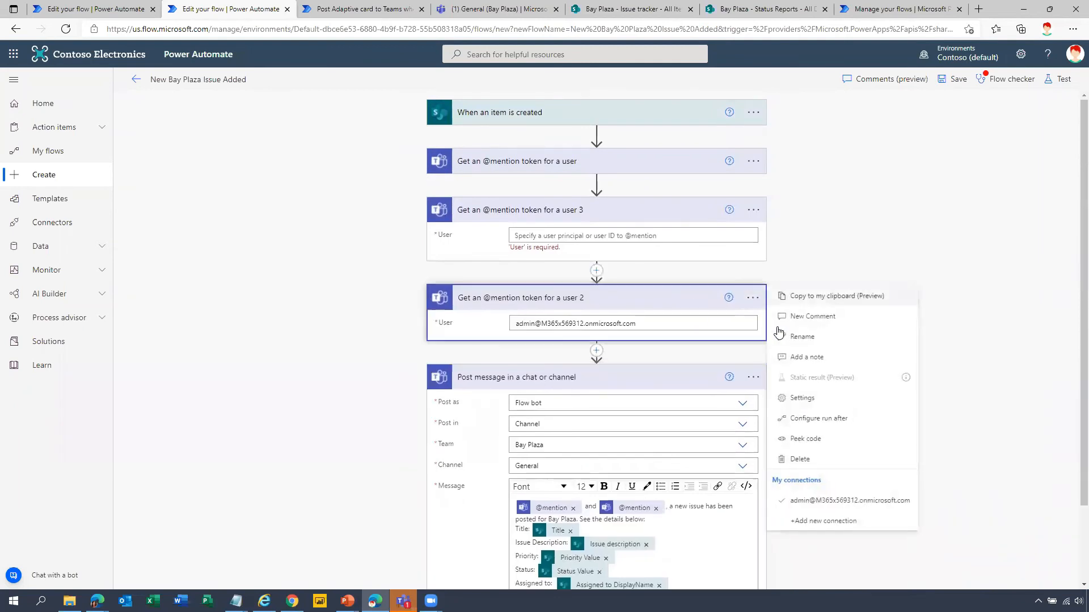
click(805, 459)
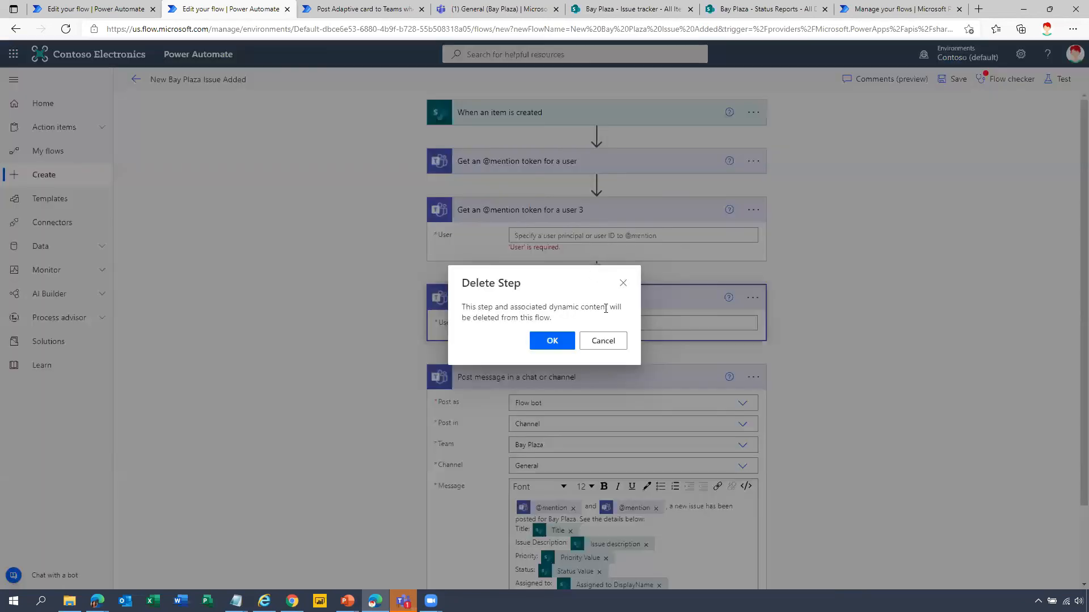
key(Return)
click(752, 210)
click(800, 371)
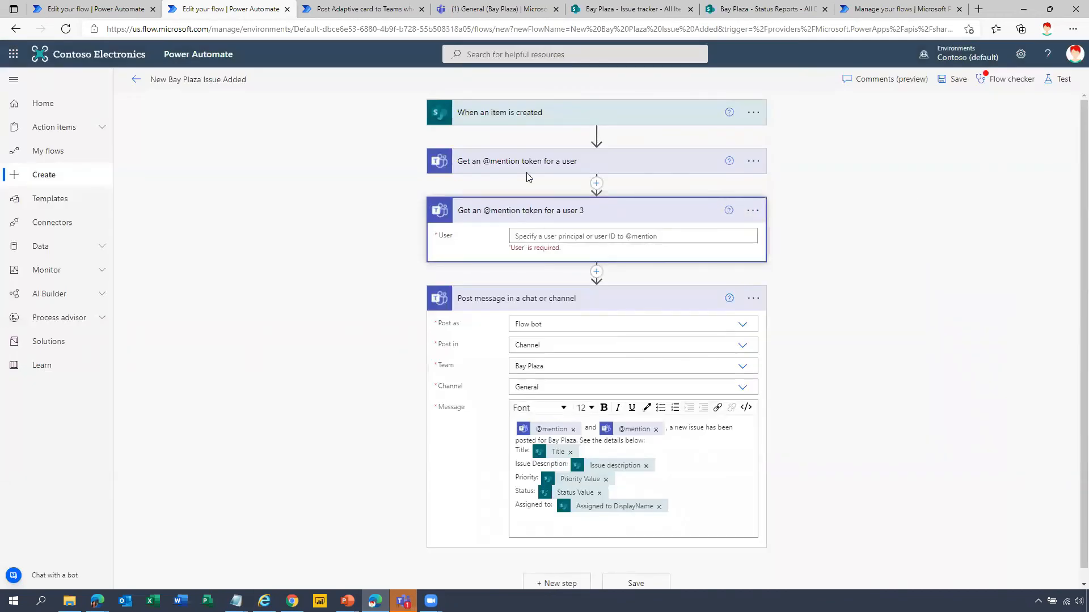
click(553, 341)
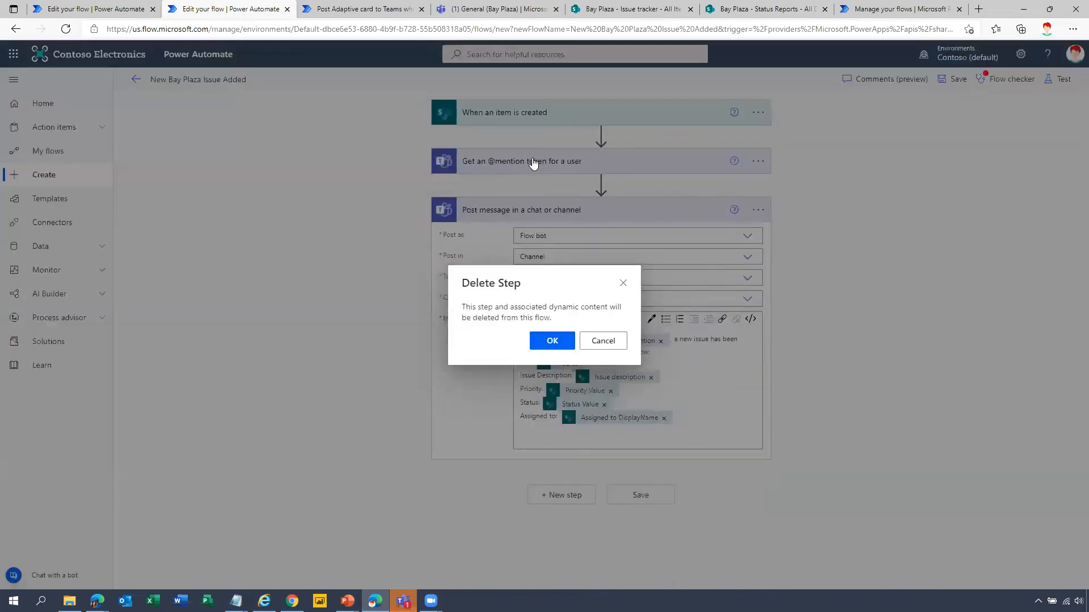
click(533, 162)
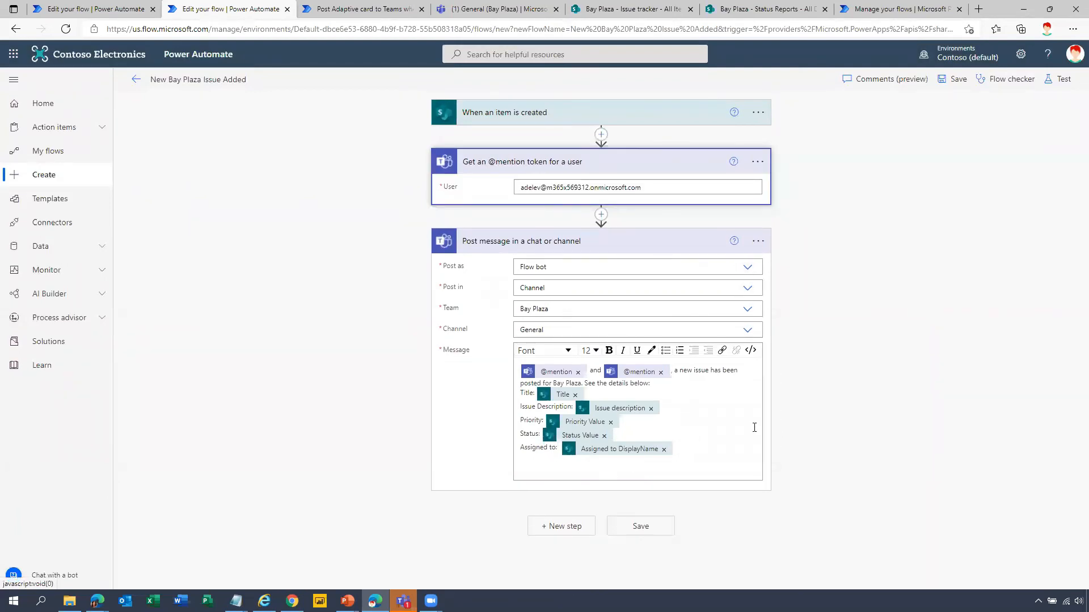
click(660, 372)
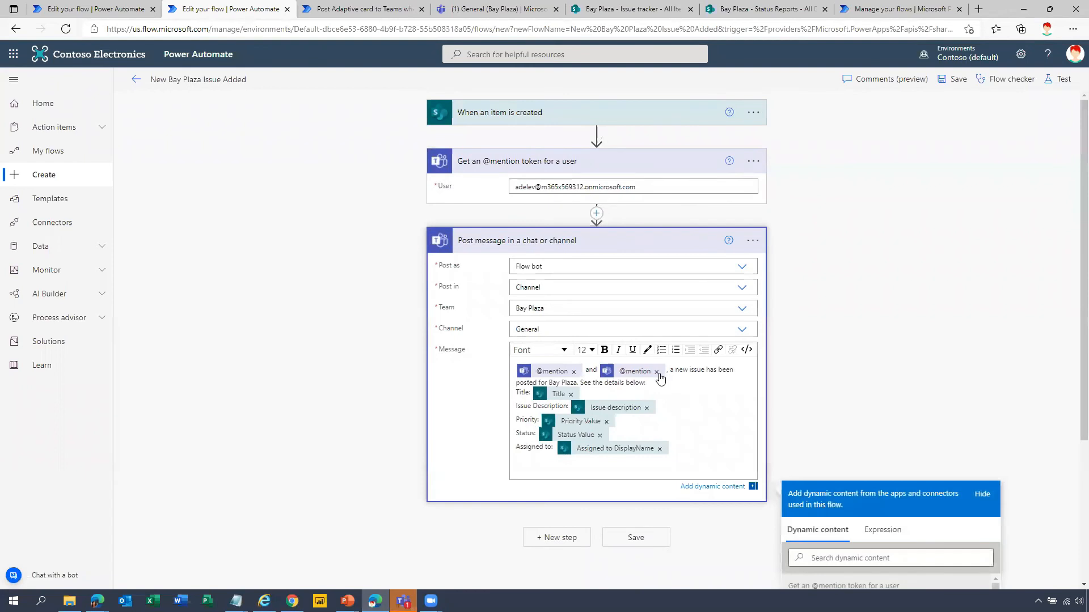
click(573, 372)
drag(531, 366, 514, 371)
key(BackSpace)
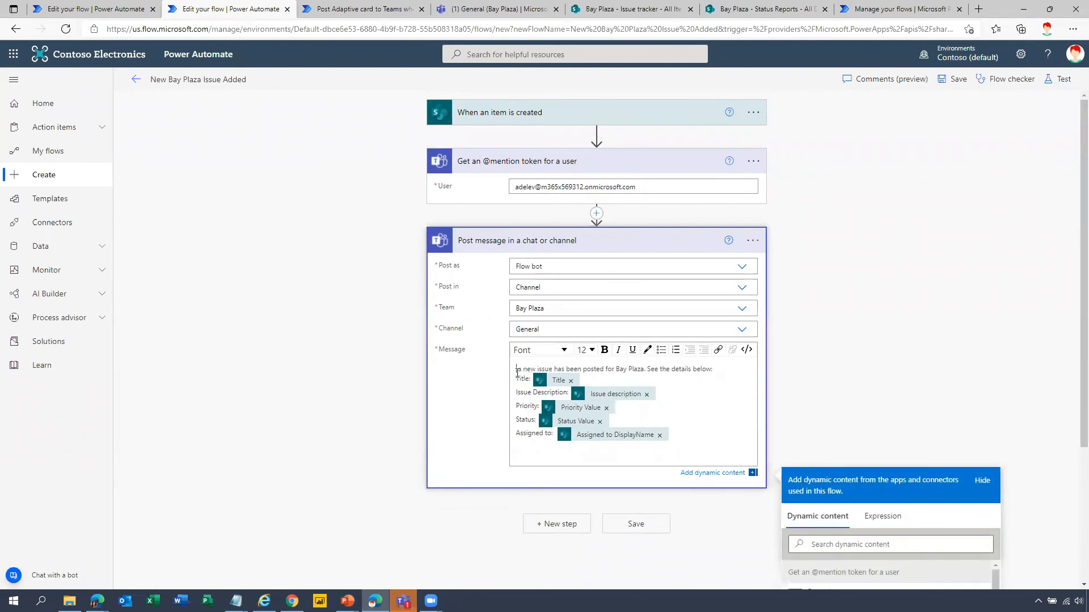
scroll(570, 339, down, 3)
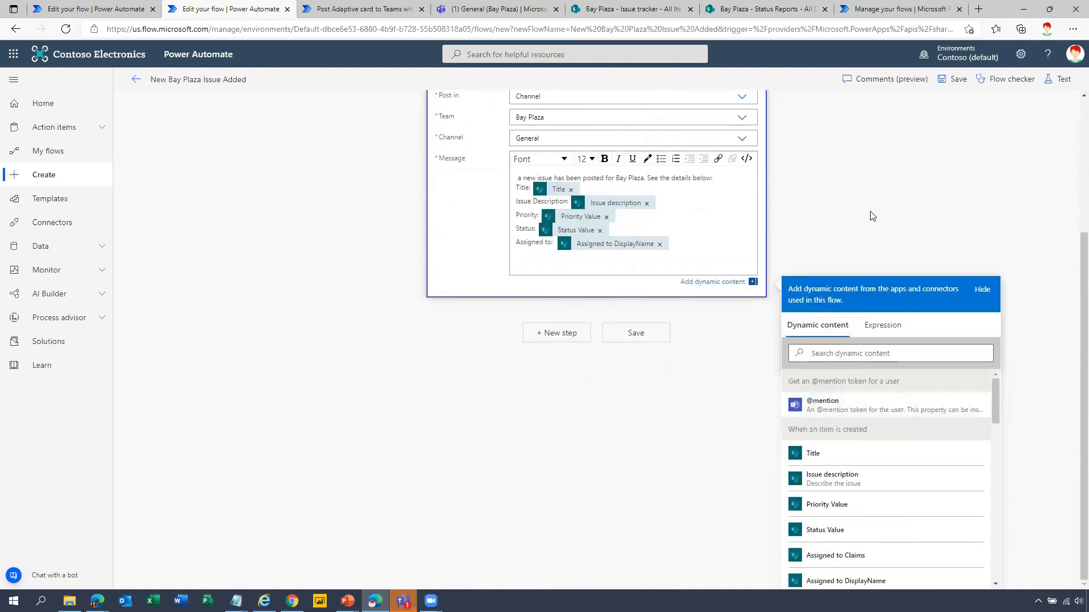
scroll(871, 409, up, 3)
scroll(874, 508, down, 2)
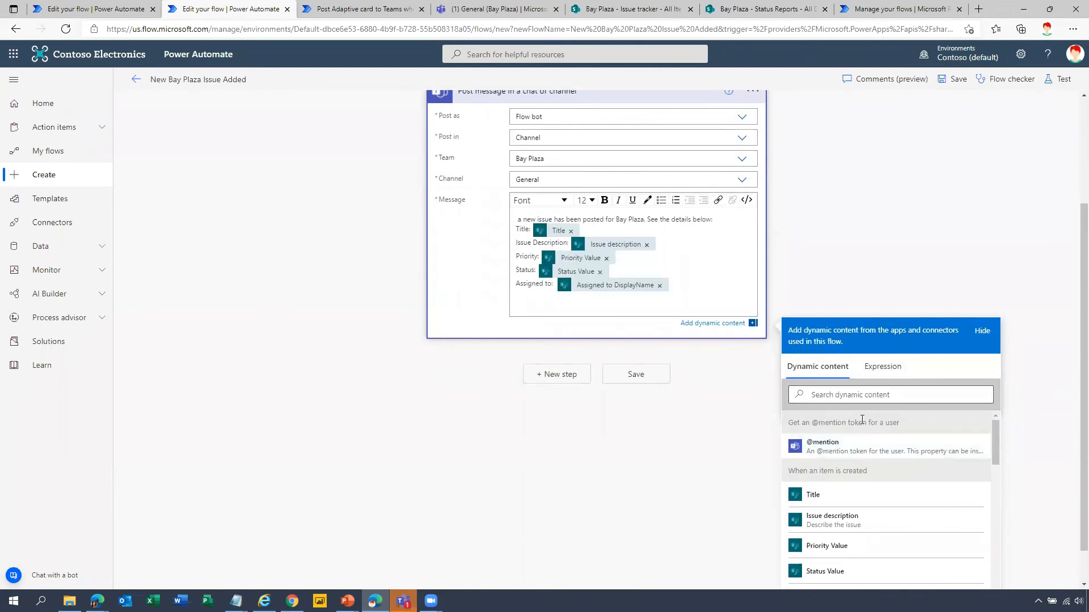
scroll(888, 393, up, 2)
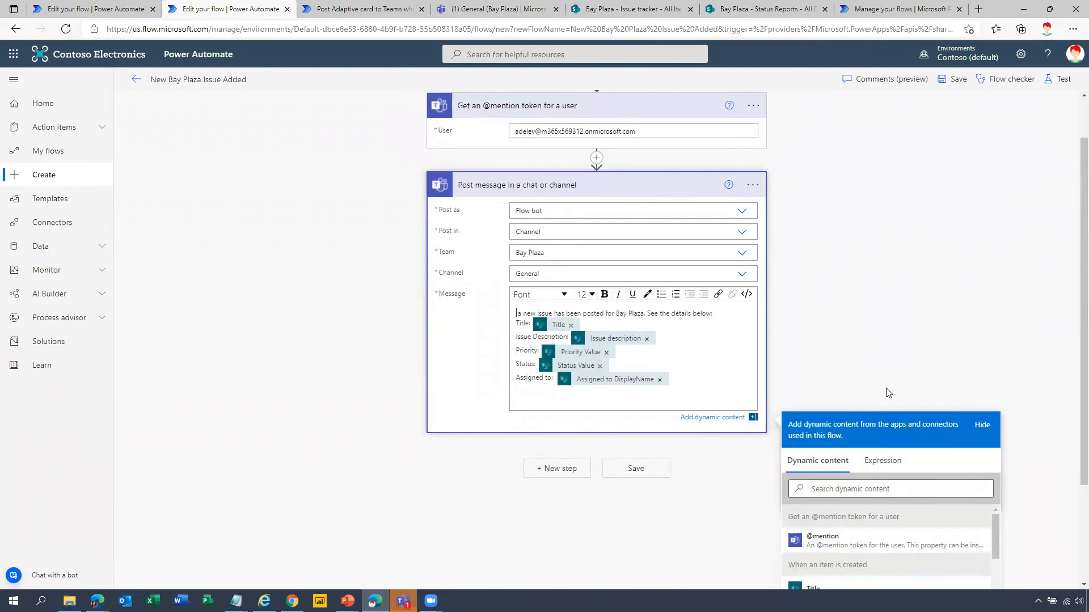
scroll(888, 393, up, 1)
scroll(888, 434, down, 3)
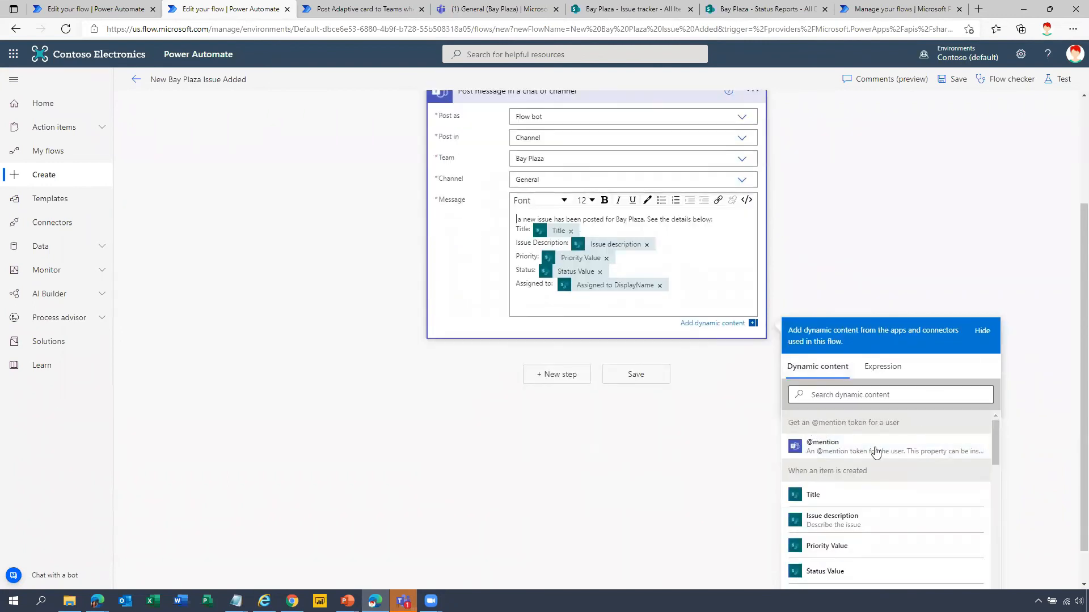
scroll(868, 261, up, 1)
scroll(866, 261, up, 3)
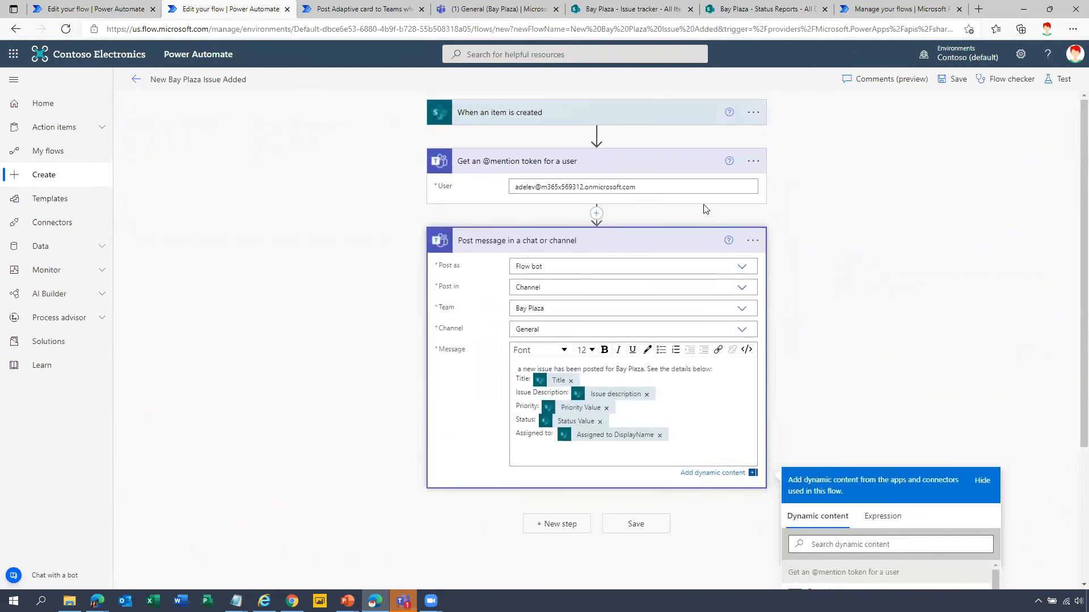
click(754, 166)
click(805, 200)
text(Ade)
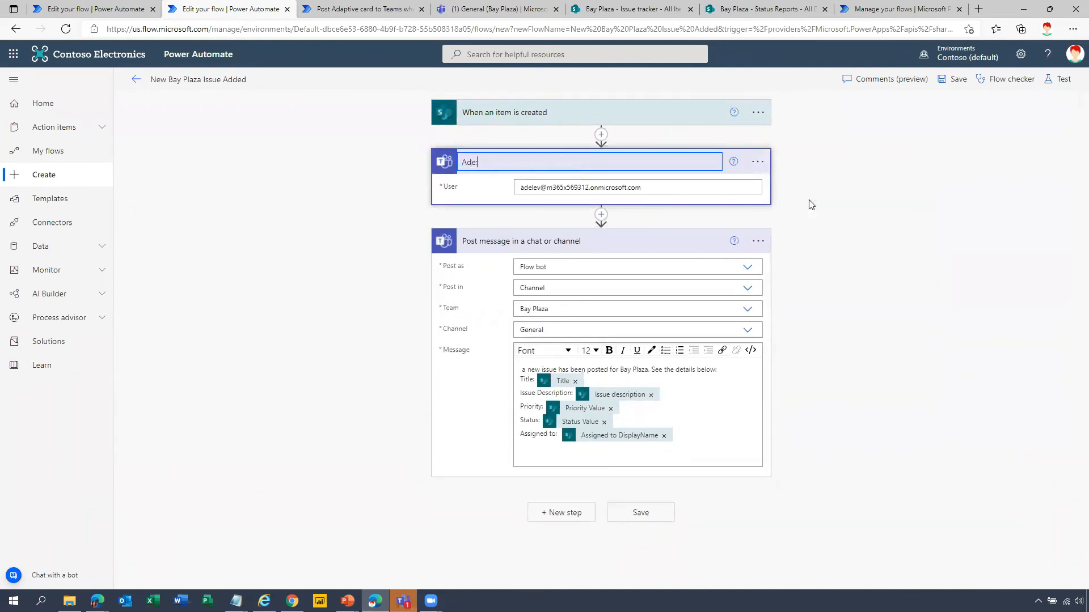
text(le mentio)
click(661, 243)
click(605, 243)
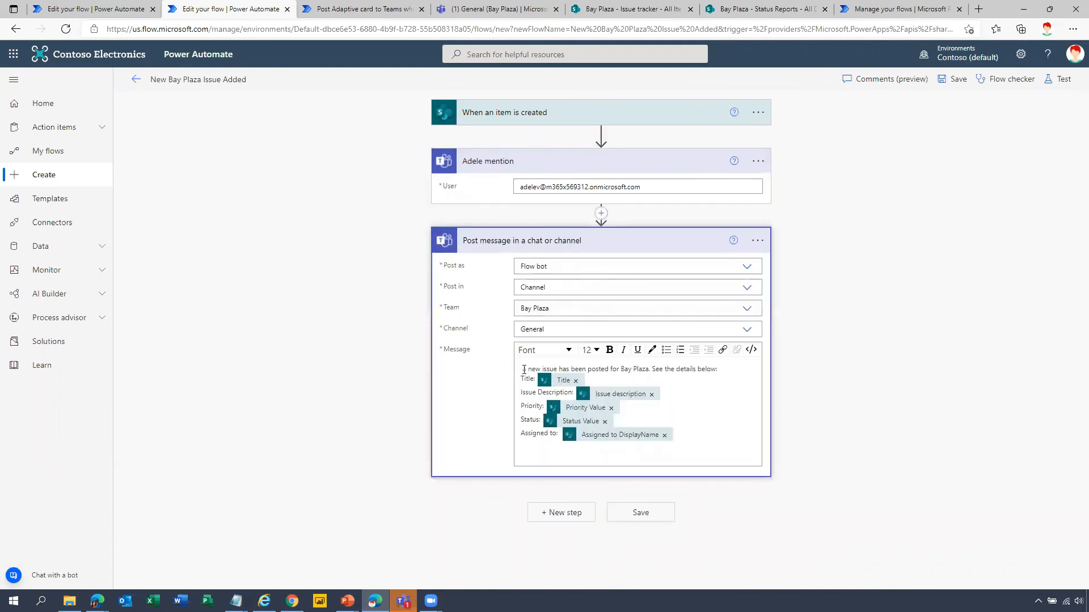
click(524, 370)
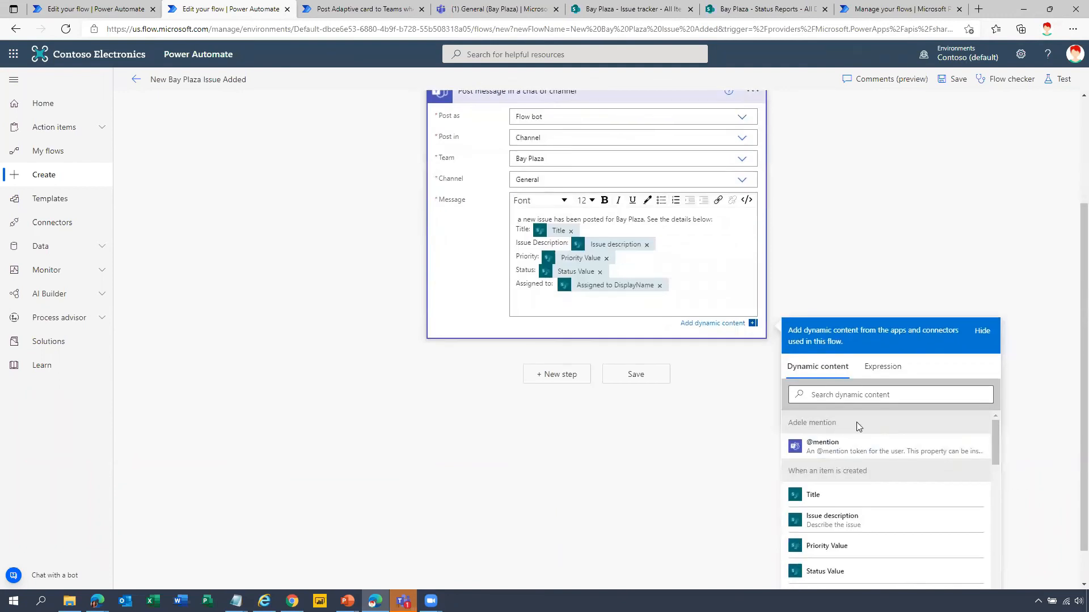
click(840, 450)
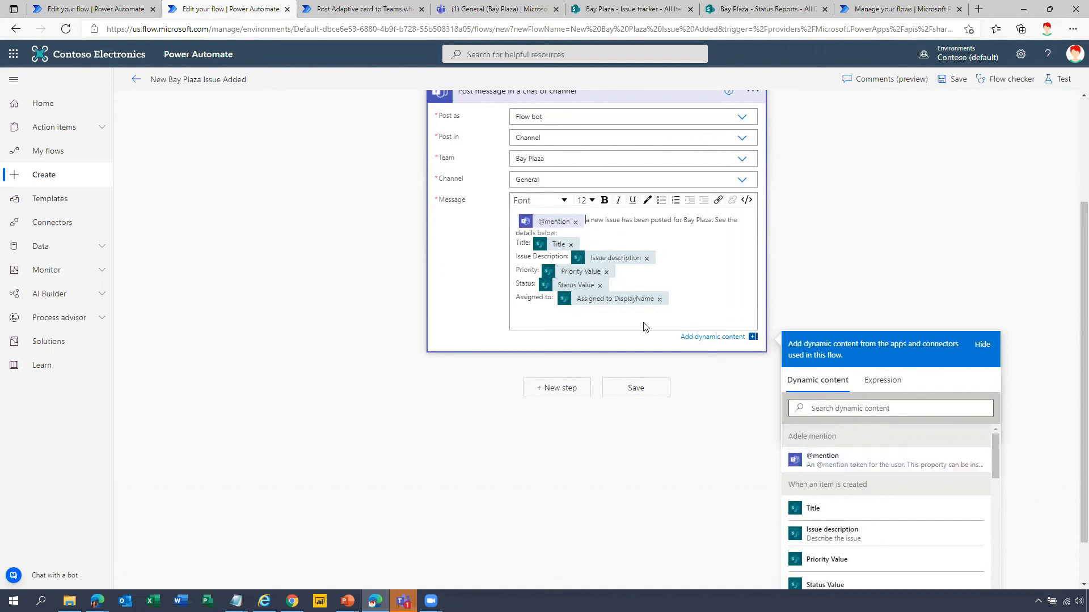
text(,)
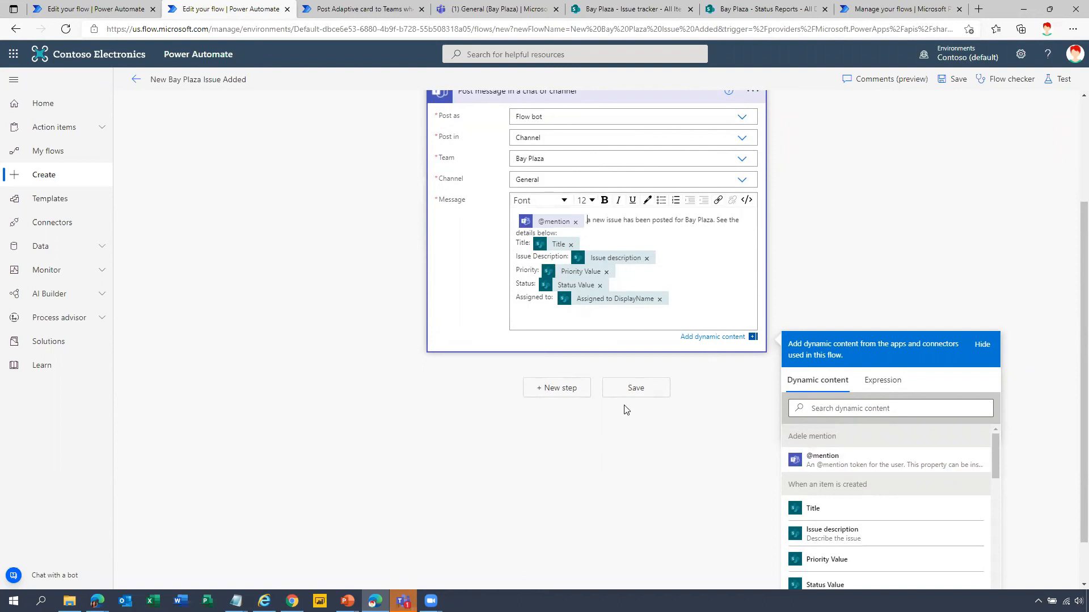
Step: Review the site and list settings of the When an item is created trigger, and switch to the status report alert flow
scroll(934, 260, up, 3)
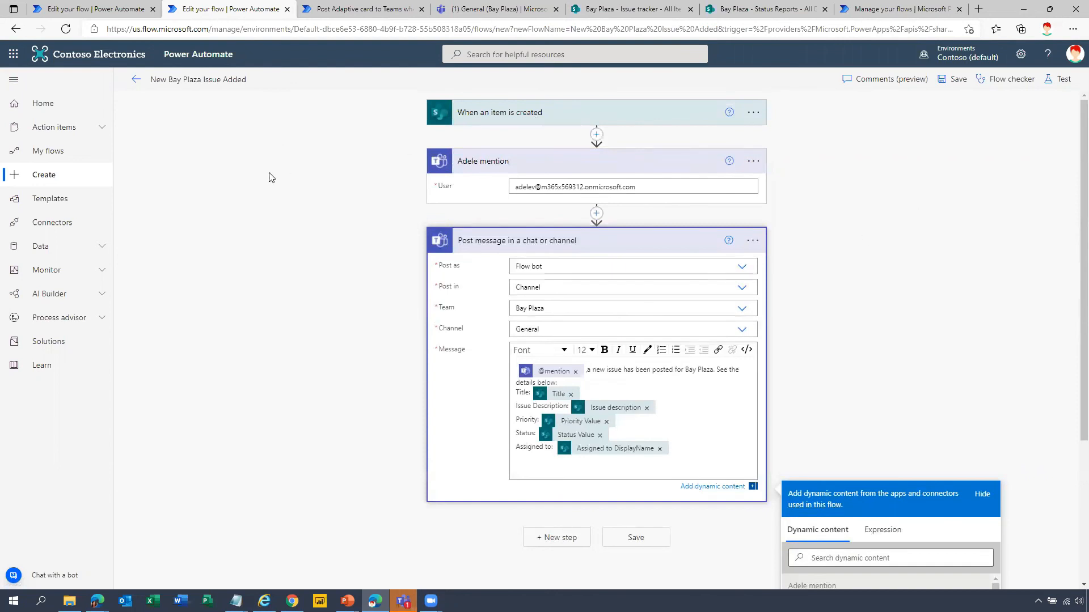
click(517, 114)
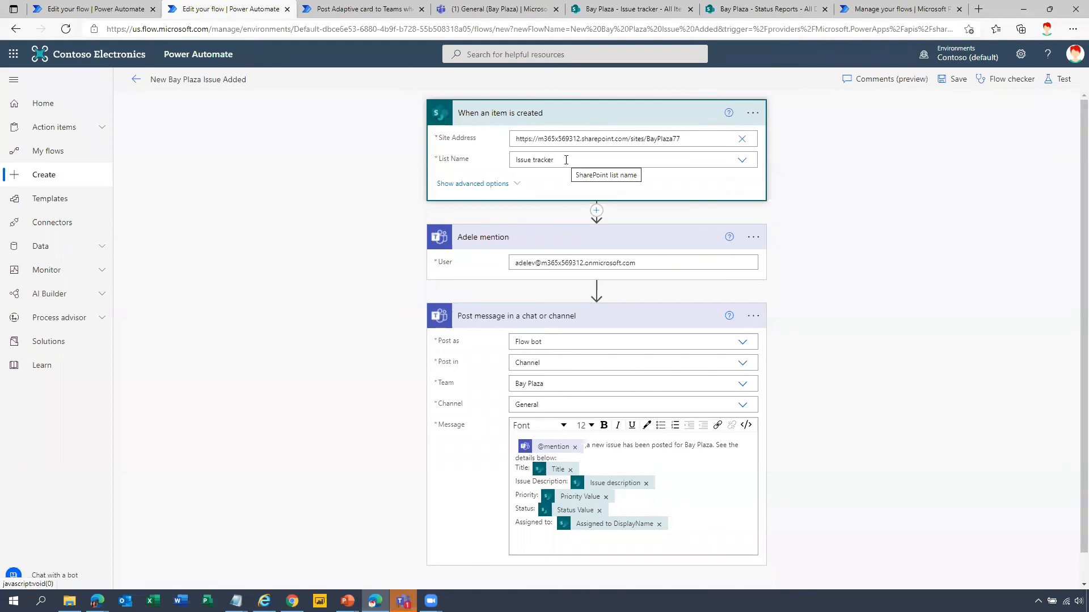
click(92, 11)
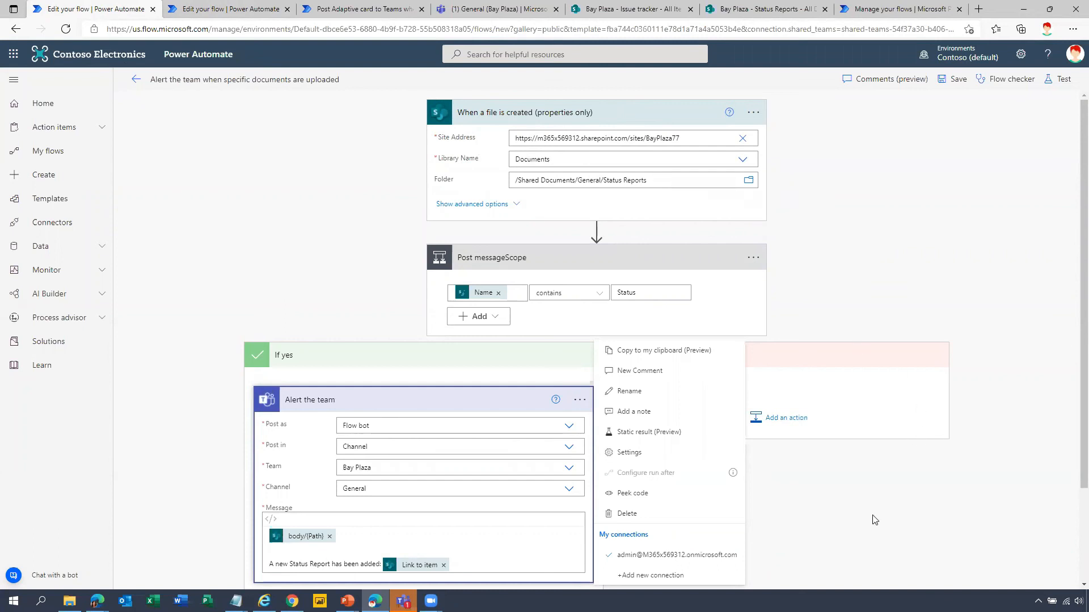
scroll(874, 516, down, 2)
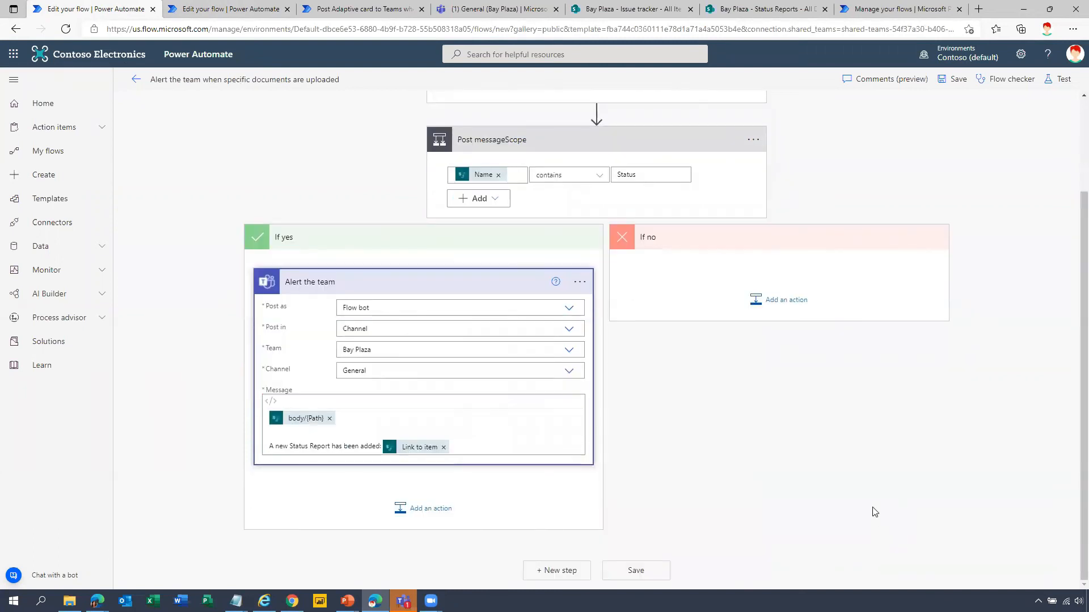